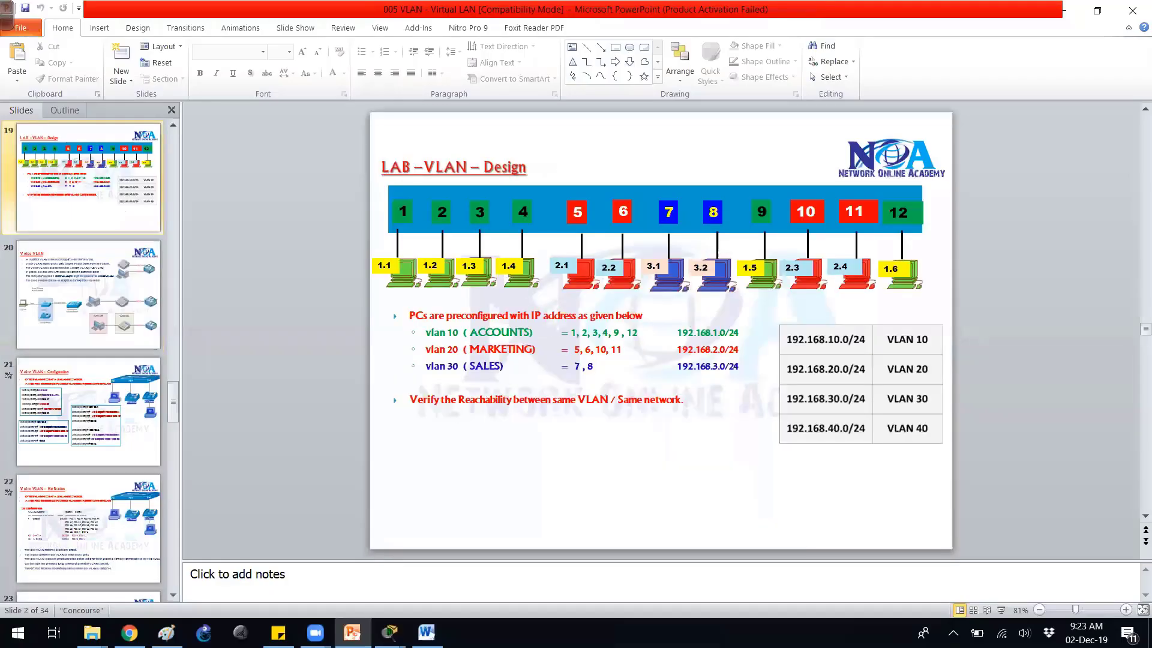
# Switch to the Packet Tracer workspace containing the 12-PC VLAN lab topology.
pyautogui.click(390, 633)
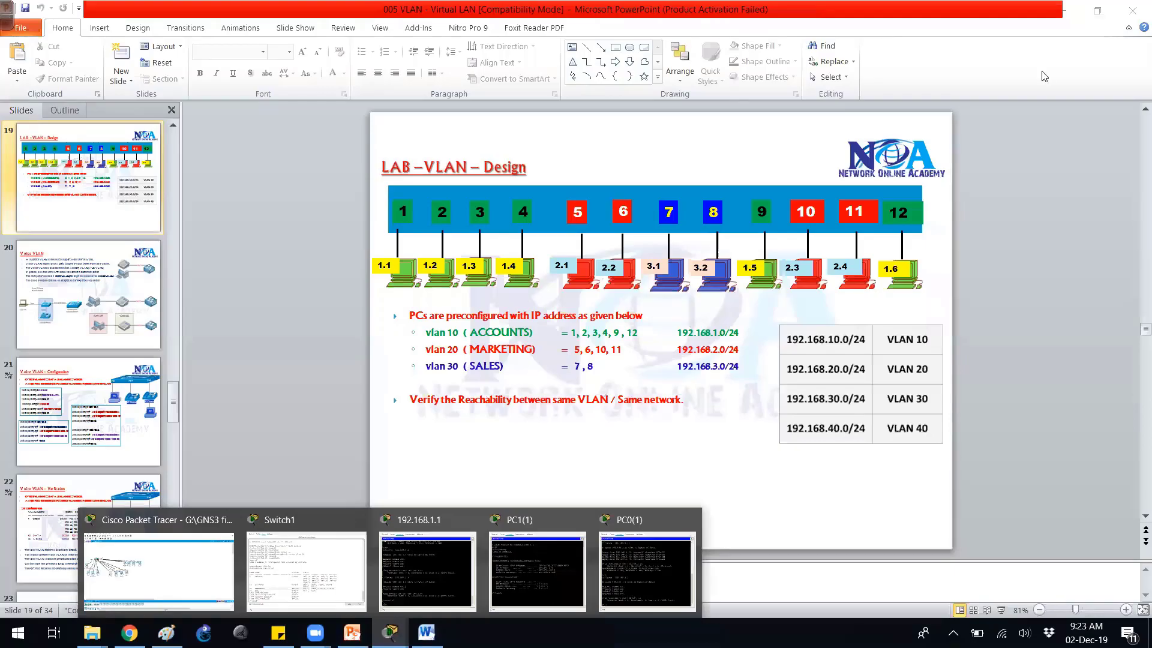
pyautogui.click(159, 570)
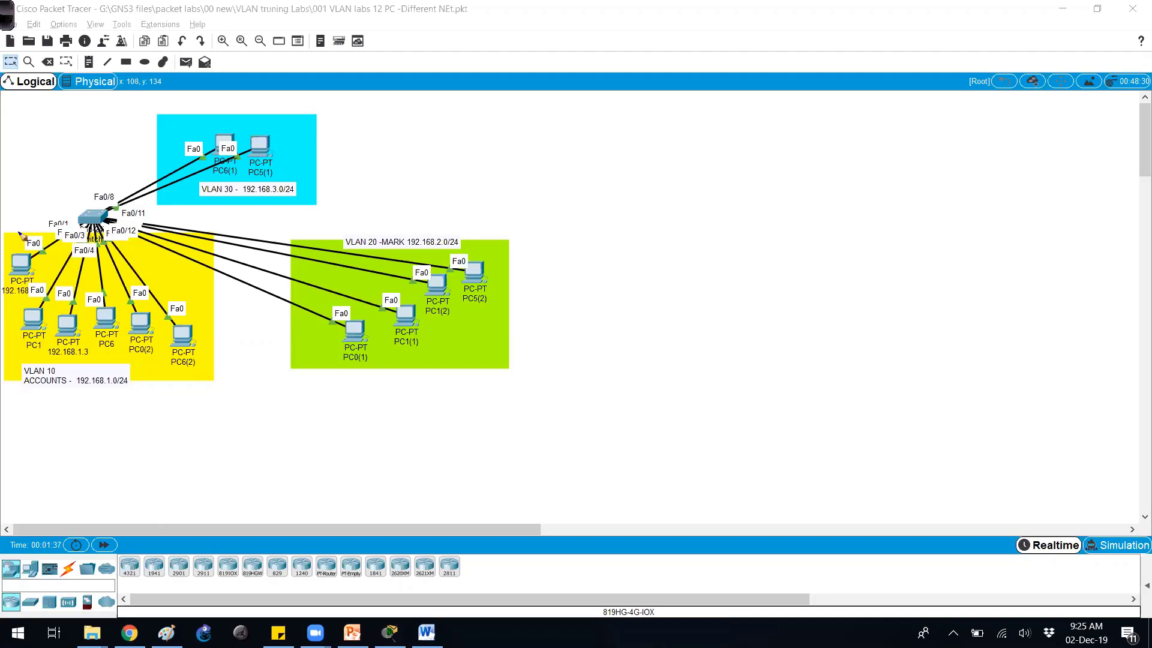
# Annotate the VLAN 10 PCs with switch port numbers 1, 2, 3, 4, 9 and 12, checking the design slide, and underline the group.
pyautogui.moveTo(19, 232); pyautogui.dragTo(57, 278)
pyautogui.moveTo(63, 290); pyautogui.dragTo(70, 310)
pyautogui.moveTo(102, 306)
pyautogui.mouseDown()
pyautogui.moveTo(146, 291)
pyautogui.moveTo(146, 307)
pyautogui.moveTo(184, 305)
pyautogui.mouseUp()
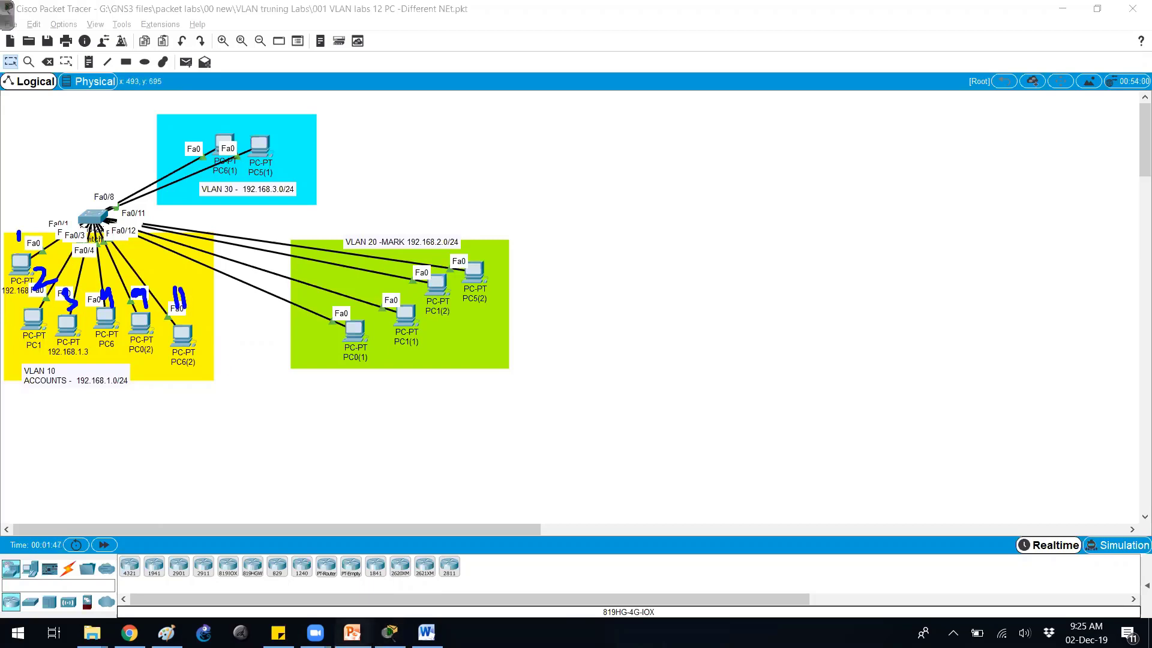
pyautogui.click(352, 632)
pyautogui.click(558, 459)
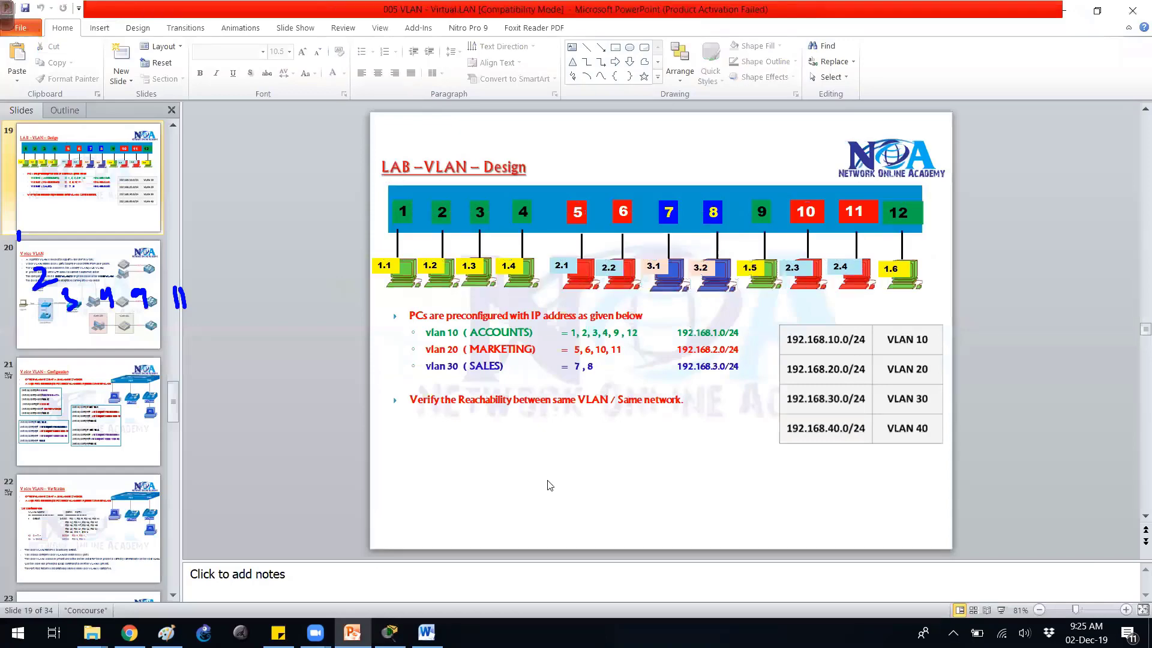
pyautogui.hotkey('alt', 'Tab')
pyautogui.click(7, 15)
pyautogui.moveTo(181, 292); pyautogui.dragTo(207, 295)
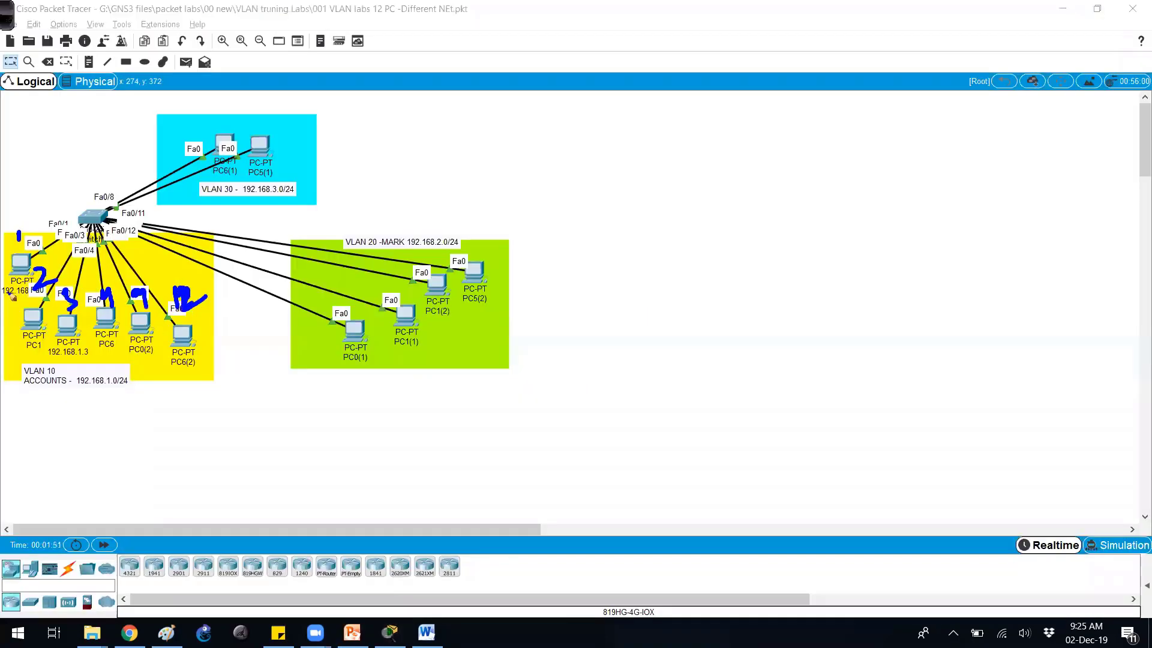
pyautogui.moveTo(9, 287)
pyautogui.mouseDown()
pyautogui.moveTo(192, 334)
pyautogui.moveTo(198, 325)
pyautogui.mouseUp()
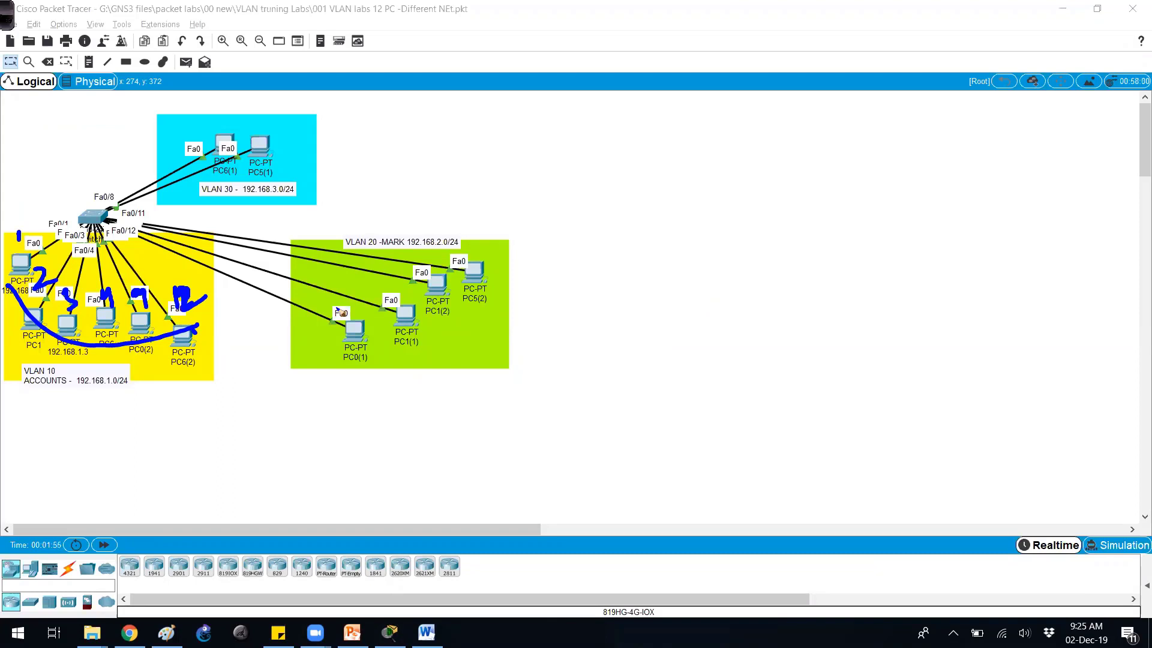
# Annotate the VLAN 30 and VLAN 20 PCs with their switch port numbers, and clear all the drawn marks.
pyautogui.moveTo(214, 114); pyautogui.dragTo(224, 128)
pyautogui.moveTo(218, 120); pyautogui.dragTo(239, 118)
pyautogui.moveTo(263, 127)
pyautogui.mouseDown()
pyautogui.moveTo(264, 111)
pyautogui.moveTo(278, 113)
pyautogui.mouseUp()
pyautogui.moveTo(316, 293); pyautogui.dragTo(324, 313)
pyautogui.moveTo(329, 293)
pyautogui.mouseDown()
pyautogui.moveTo(316, 309)
pyautogui.moveTo(349, 304)
pyautogui.mouseUp()
pyautogui.moveTo(388, 261)
pyautogui.mouseDown()
pyautogui.moveTo(390, 272)
pyautogui.moveTo(445, 259)
pyautogui.mouseUp()
pyautogui.moveTo(452, 239); pyautogui.dragTo(455, 259)
pyautogui.moveTo(407, 328)
pyautogui.mouseDown()
pyautogui.moveTo(430, 324)
pyautogui.moveTo(440, 344)
pyautogui.mouseUp()
pyautogui.moveTo(457, 330); pyautogui.dragTo(480, 339)
pyautogui.moveTo(481, 327)
pyautogui.mouseDown()
pyautogui.moveTo(491, 338)
pyautogui.moveTo(495, 329)
pyautogui.mouseUp()
pyautogui.moveTo(81, 356); pyautogui.dragTo(175, 366)
pyautogui.press('Escape')
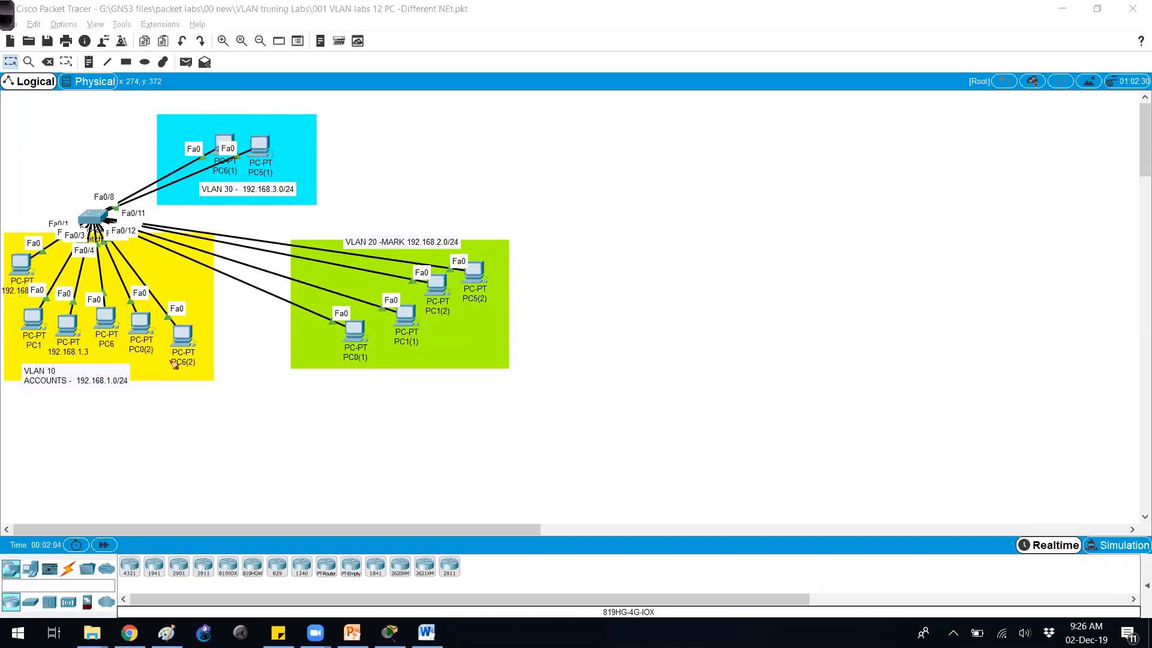
# Nudge the blue VLAN 30 background slightly up and to the left.
pyautogui.moveTo(297, 150); pyautogui.dragTo(287, 145)
pyautogui.click(335, 153)
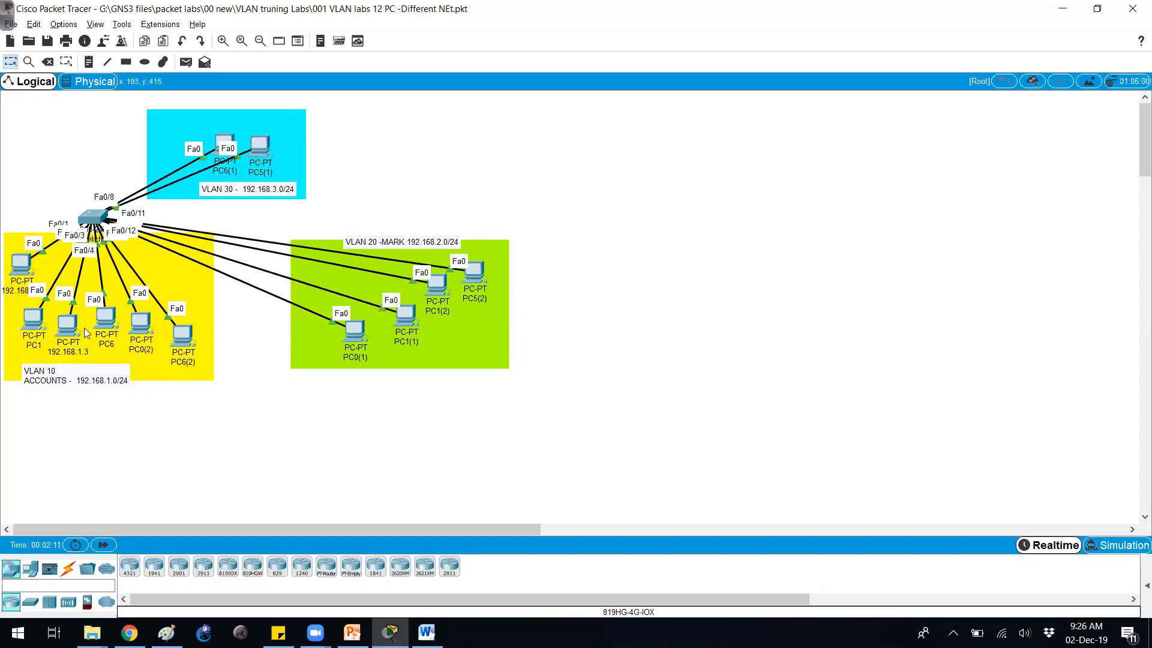
pyautogui.click(21, 271)
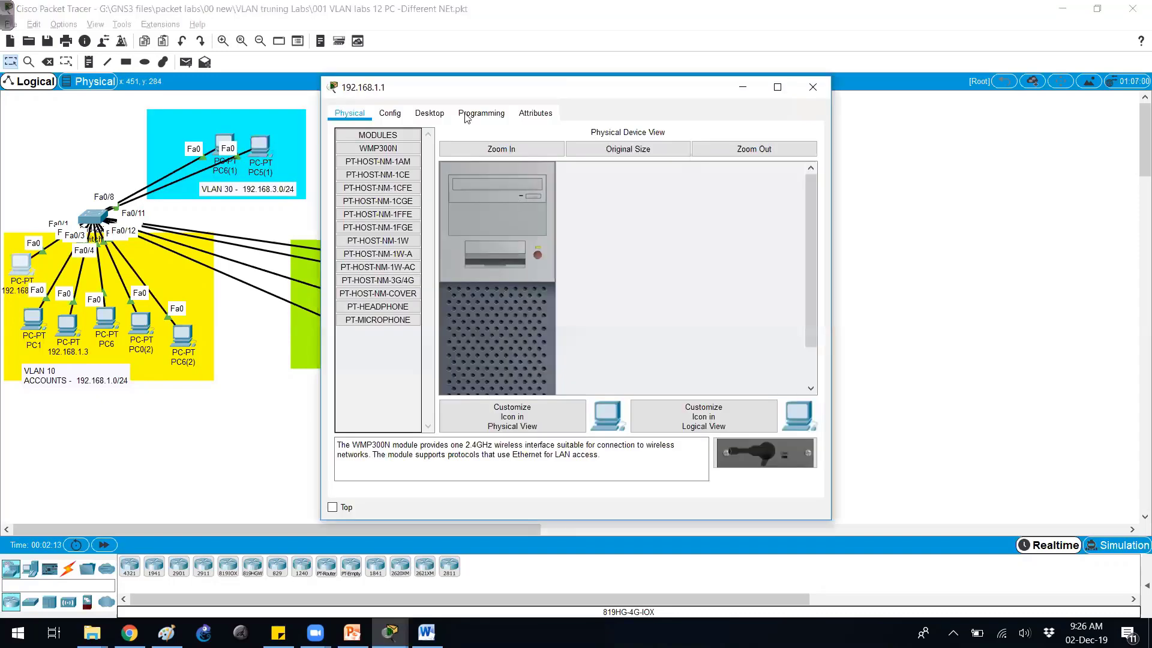
pyautogui.click(812, 87)
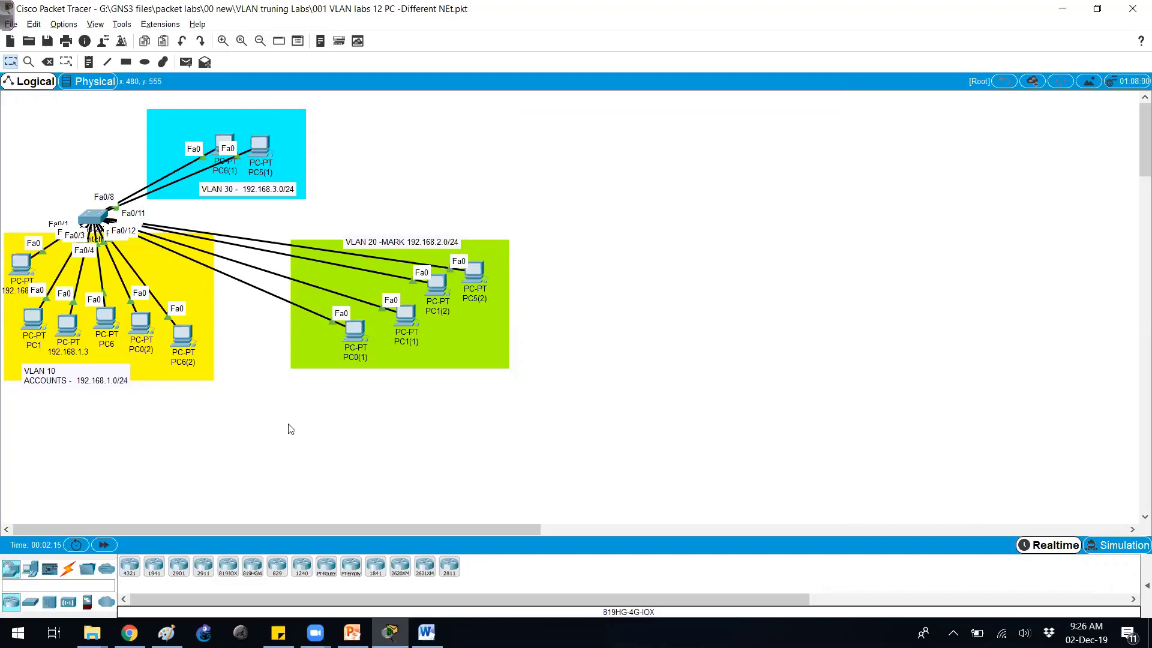
# Outline the VLAN 10 PCs in red labelled 192.168.1.0/24, mark the VLAN 20 and VLAN 30 groups, and clear the marks.
pyautogui.hotkey('ctrl', 'shift', '3')
pyautogui.moveTo(16, 367)
pyautogui.mouseDown()
pyautogui.moveTo(3, 240)
pyautogui.moveTo(203, 335)
pyautogui.moveTo(9, 365)
pyautogui.moveTo(84, 397)
pyautogui.moveTo(169, 382)
pyautogui.moveTo(193, 413)
pyautogui.moveTo(168, 427)
pyautogui.mouseUp()
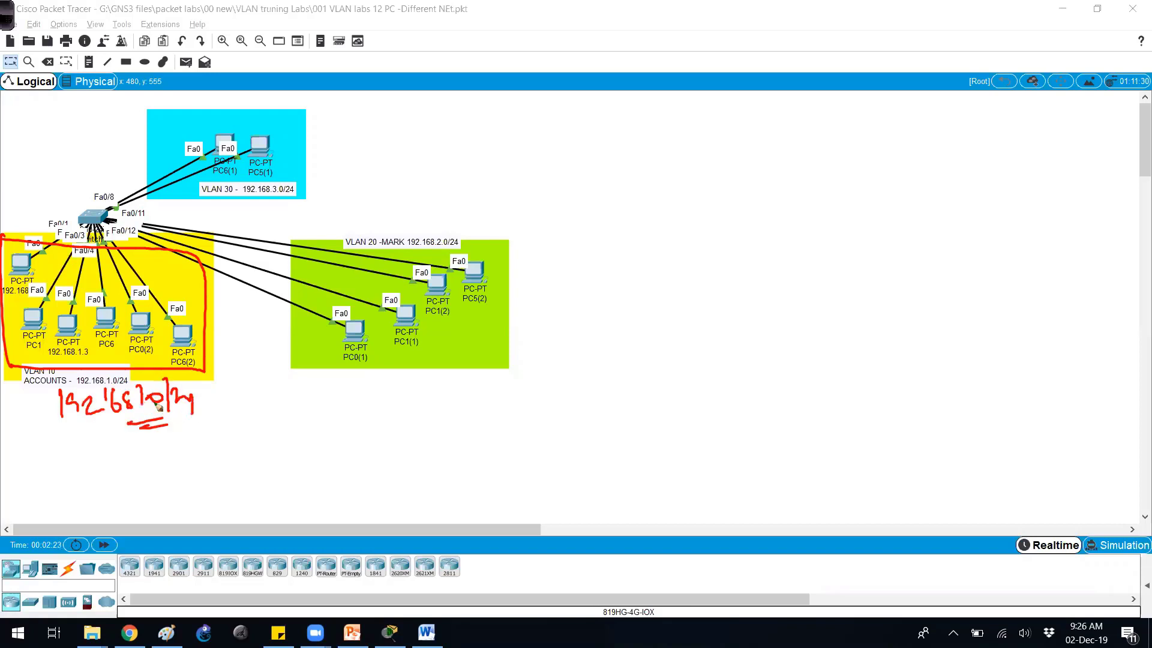
pyautogui.moveTo(459, 236); pyautogui.dragTo(377, 253)
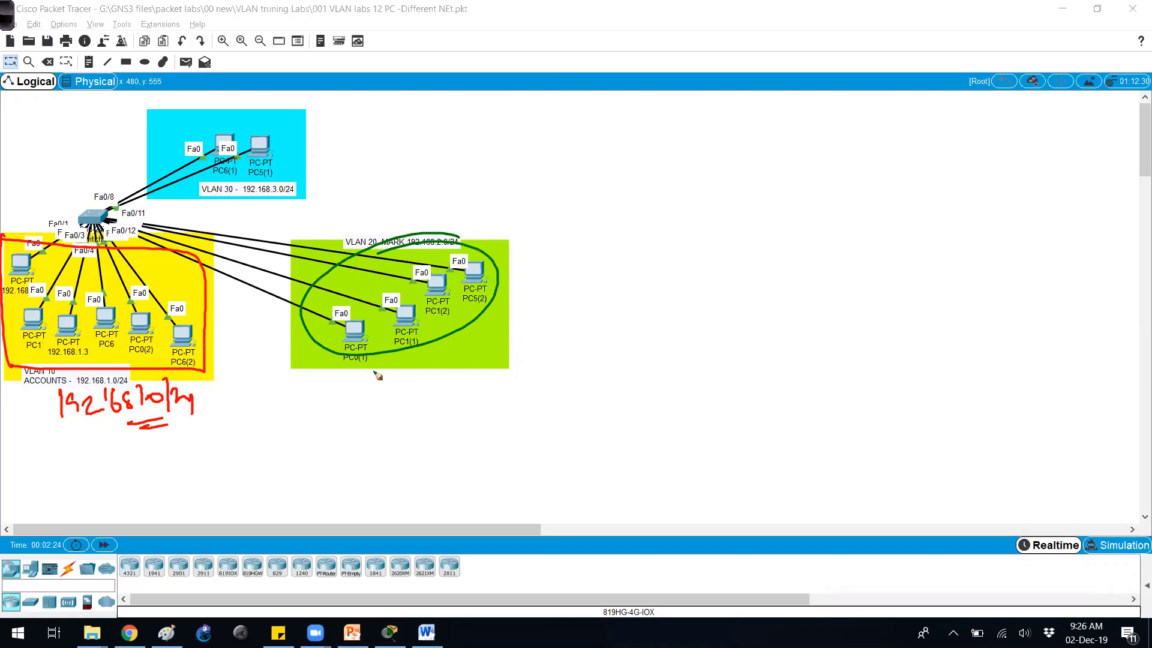
pyautogui.moveTo(372, 367)
pyautogui.mouseDown()
pyautogui.moveTo(423, 381)
pyautogui.moveTo(468, 360)
pyautogui.moveTo(506, 361)
pyautogui.mouseUp()
pyautogui.moveTo(240, 116); pyautogui.dragTo(252, 117)
pyautogui.moveTo(183, 90)
pyautogui.mouseDown()
pyautogui.moveTo(247, 99)
pyautogui.moveTo(294, 84)
pyautogui.moveTo(318, 107)
pyautogui.mouseUp()
pyautogui.press('Escape')
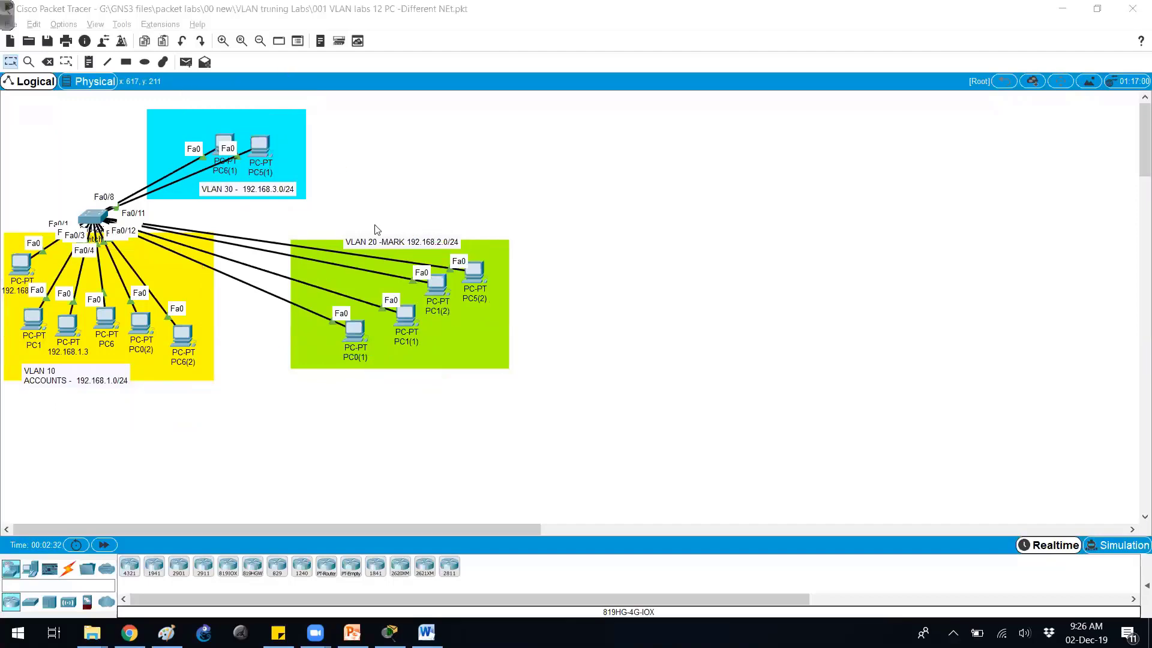
# Open the command prompt of the 192.168.1.1 PC, run ipconfig and highlight its IP address.
pyautogui.click(22, 274)
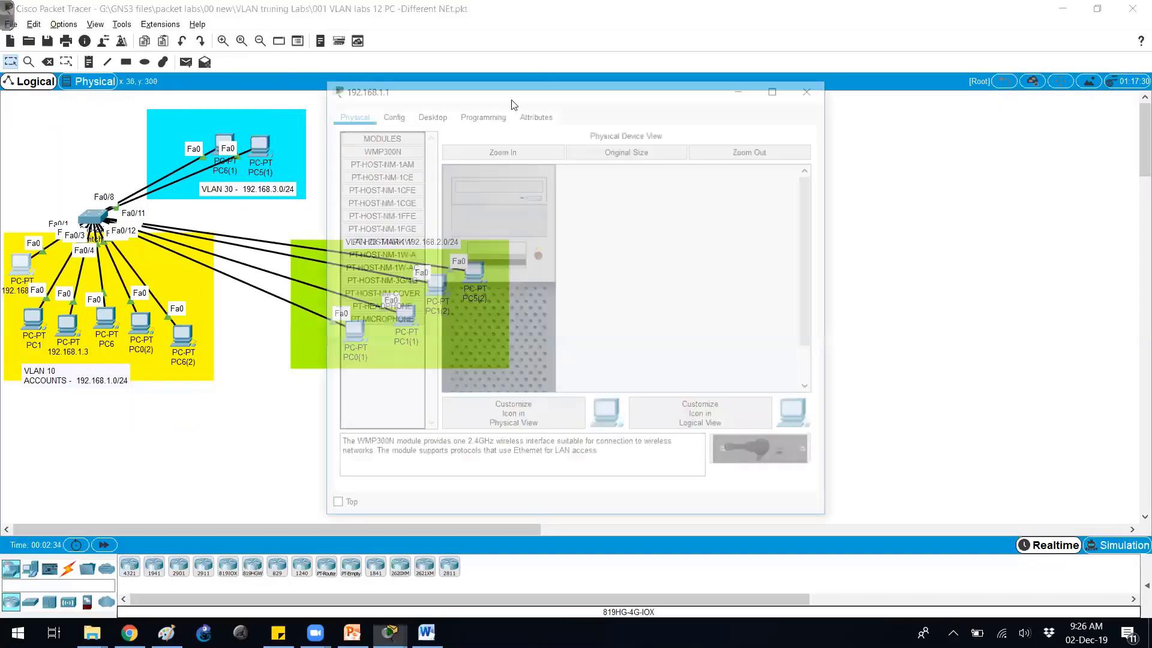
pyautogui.moveTo(496, 90); pyautogui.dragTo(650, 53)
pyautogui.click(561, 88)
pyautogui.click(833, 146)
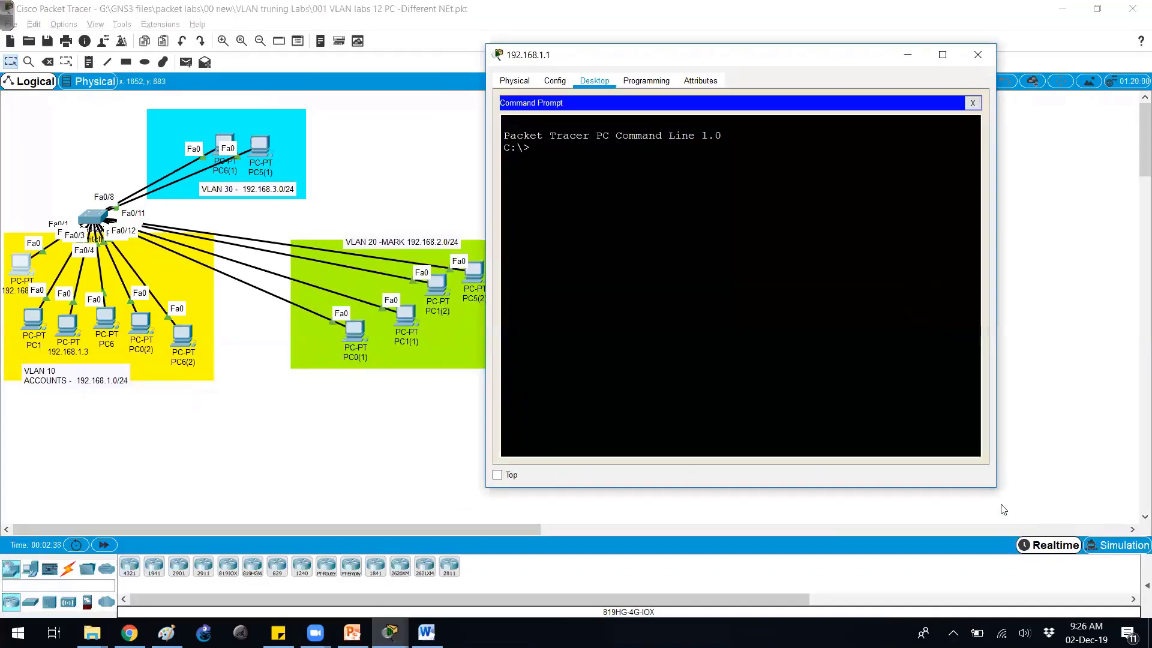
pyautogui.moveTo(994, 486); pyautogui.dragTo(1073, 482)
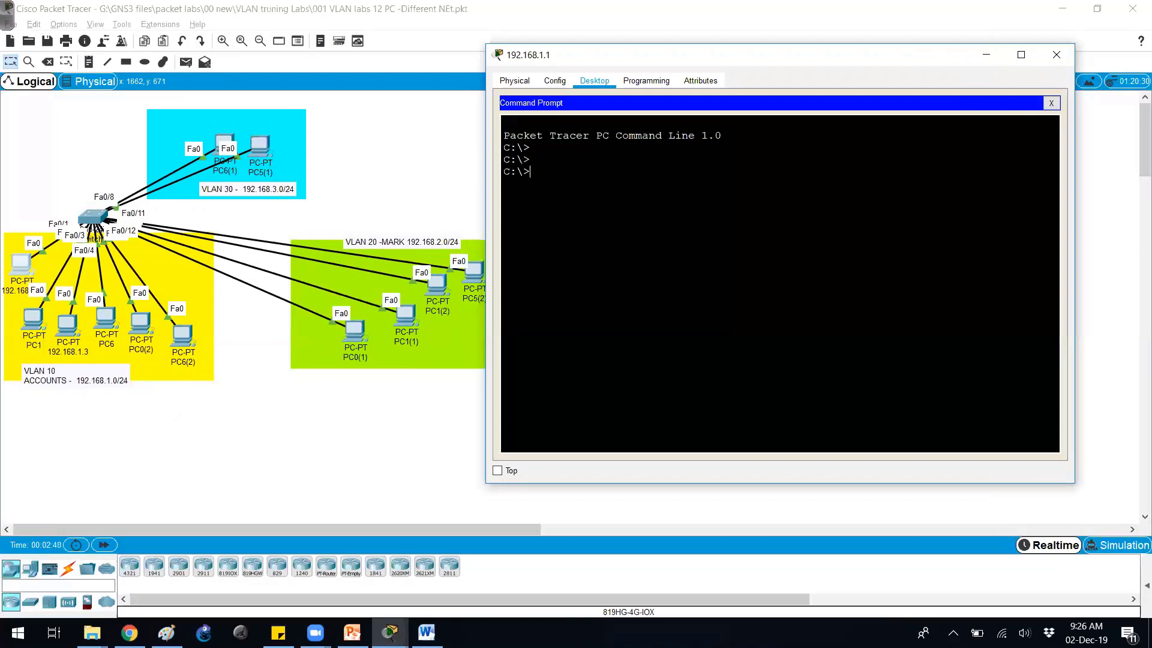
pyautogui.write('ipconfig')
pyautogui.press('Return')
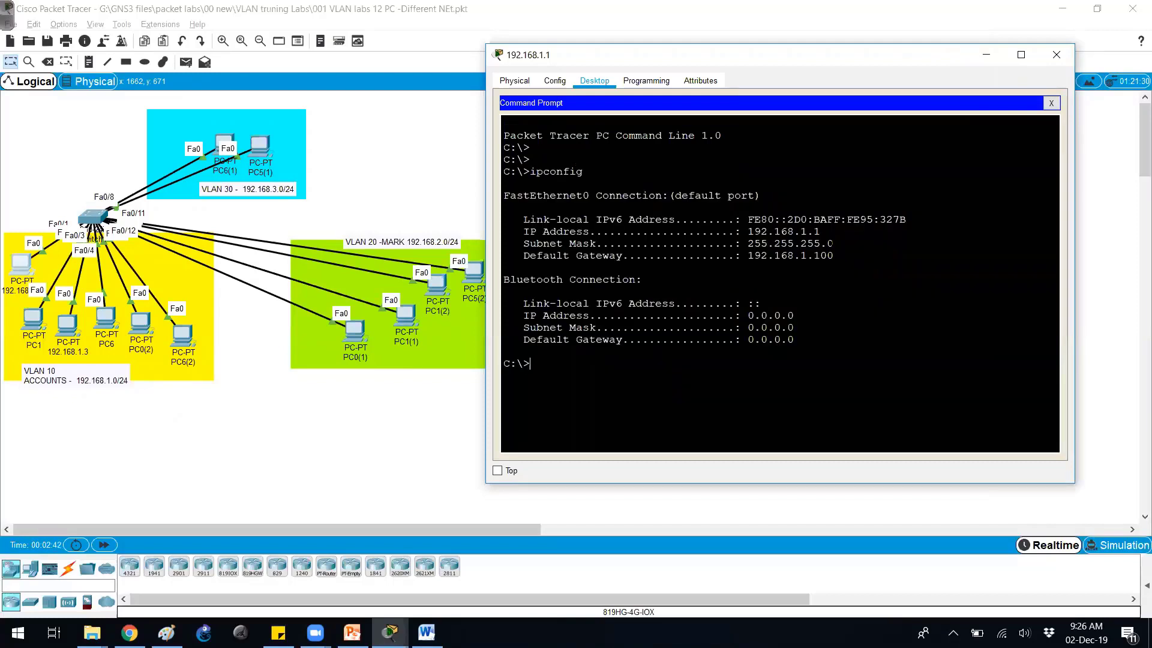
pyautogui.moveTo(780, 232); pyautogui.dragTo(820, 232)
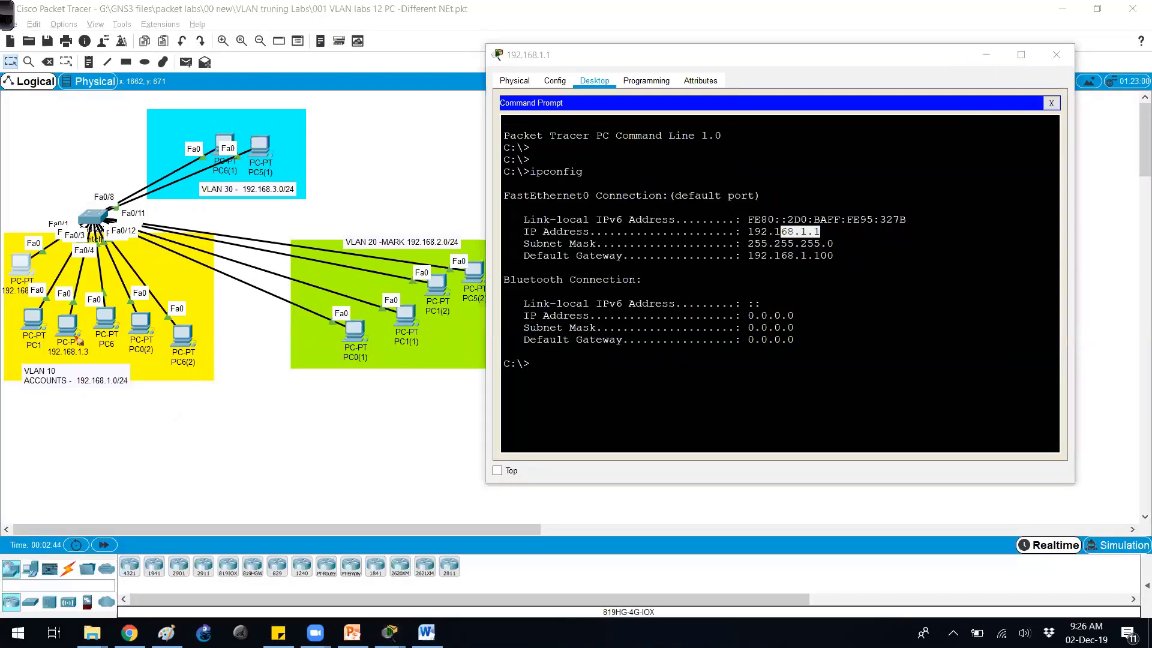
# Annotate the VLAN 10 PCs in red with 1.1, 1.2, 1.3, 1.4, 9 and 12.
pyautogui.click(22, 233)
pyautogui.moveTo(10, 217)
pyautogui.mouseDown()
pyautogui.moveTo(14, 236)
pyautogui.moveTo(32, 236)
pyautogui.mouseUp()
pyautogui.click(32, 301)
pyautogui.moveTo(23, 292)
pyautogui.mouseDown()
pyautogui.moveTo(28, 303)
pyautogui.moveTo(47, 297)
pyautogui.moveTo(61, 328)
pyautogui.mouseUp()
pyautogui.click(66, 322)
pyautogui.moveTo(72, 314)
pyautogui.mouseDown()
pyautogui.moveTo(72, 325)
pyautogui.moveTo(104, 306)
pyautogui.mouseUp()
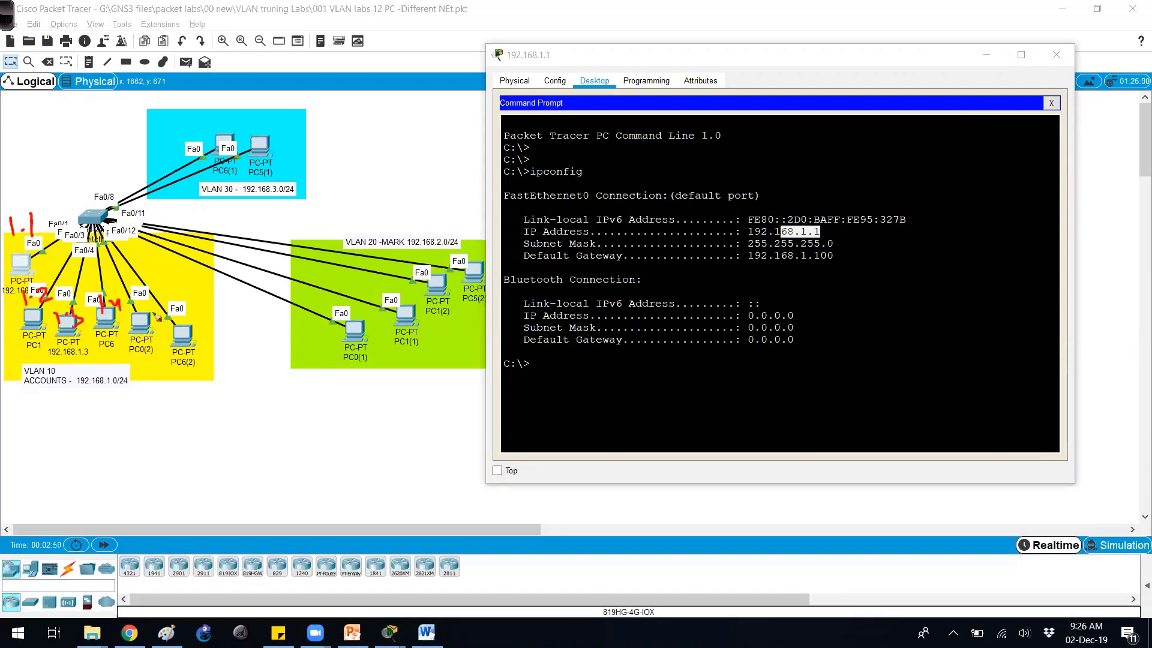
pyautogui.moveTo(142, 300); pyautogui.dragTo(143, 320)
pyautogui.moveTo(172, 301)
pyautogui.mouseDown()
pyautogui.moveTo(175, 316)
pyautogui.moveTo(200, 310)
pyautogui.mouseUp()
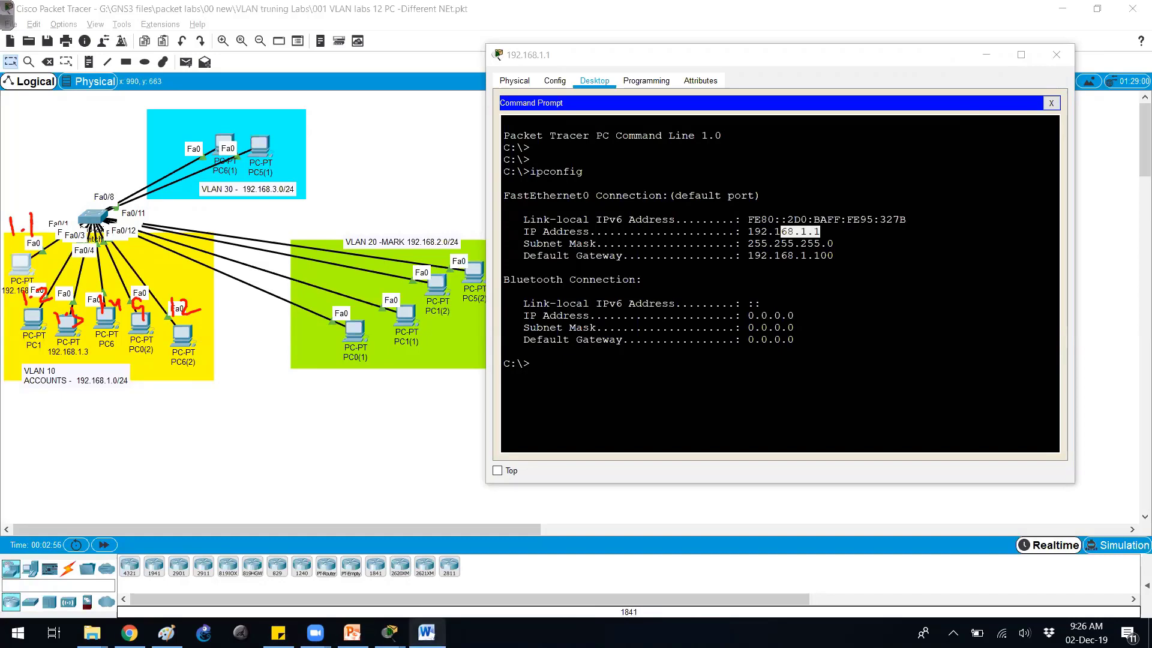
# Open the command line of Switch1 in an enlarged window and enter privileged EXEC mode with enable.
pyautogui.click(390, 633)
pyautogui.click(323, 454)
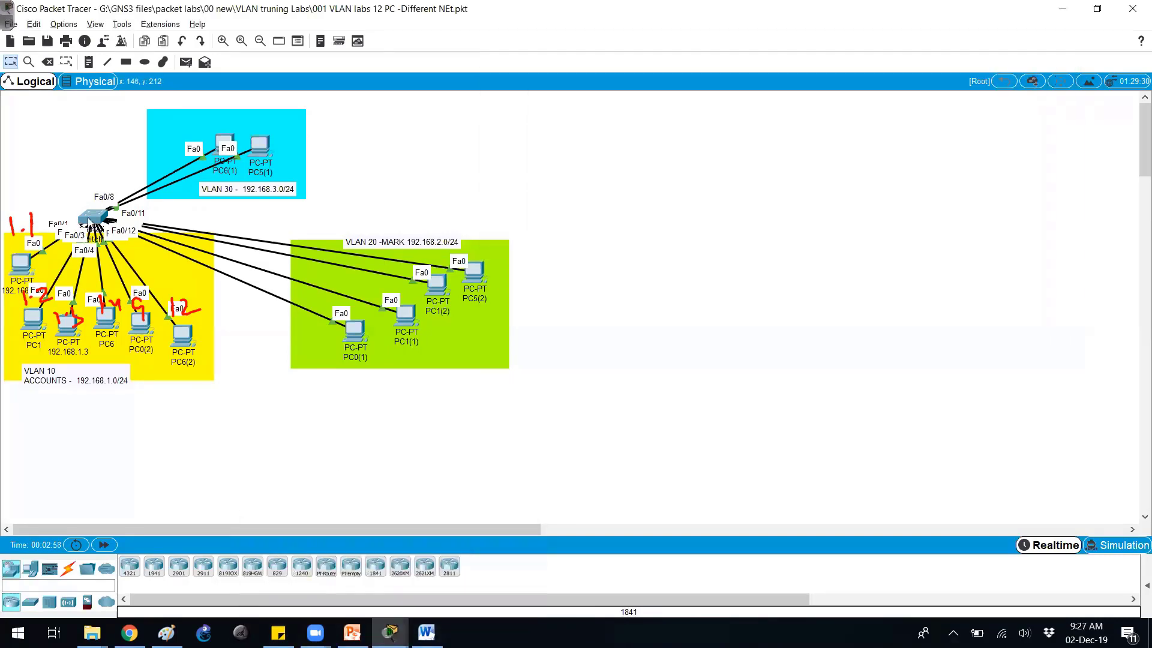
pyautogui.click(93, 217)
pyautogui.click(496, 153)
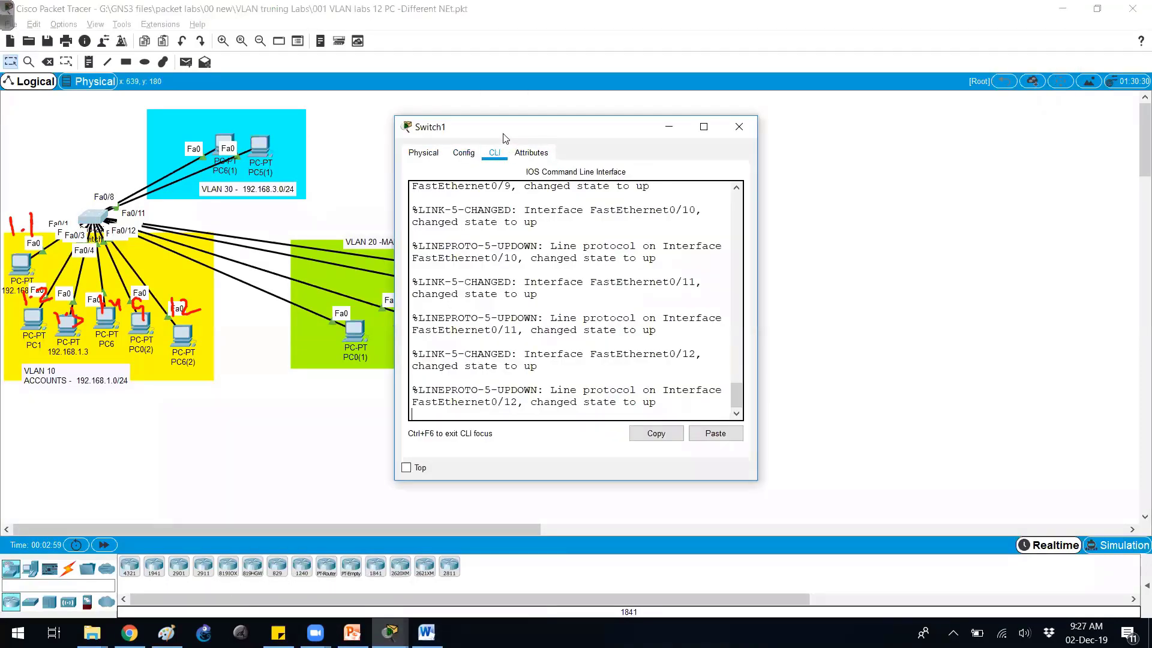
pyautogui.moveTo(503, 138); pyautogui.dragTo(584, 83)
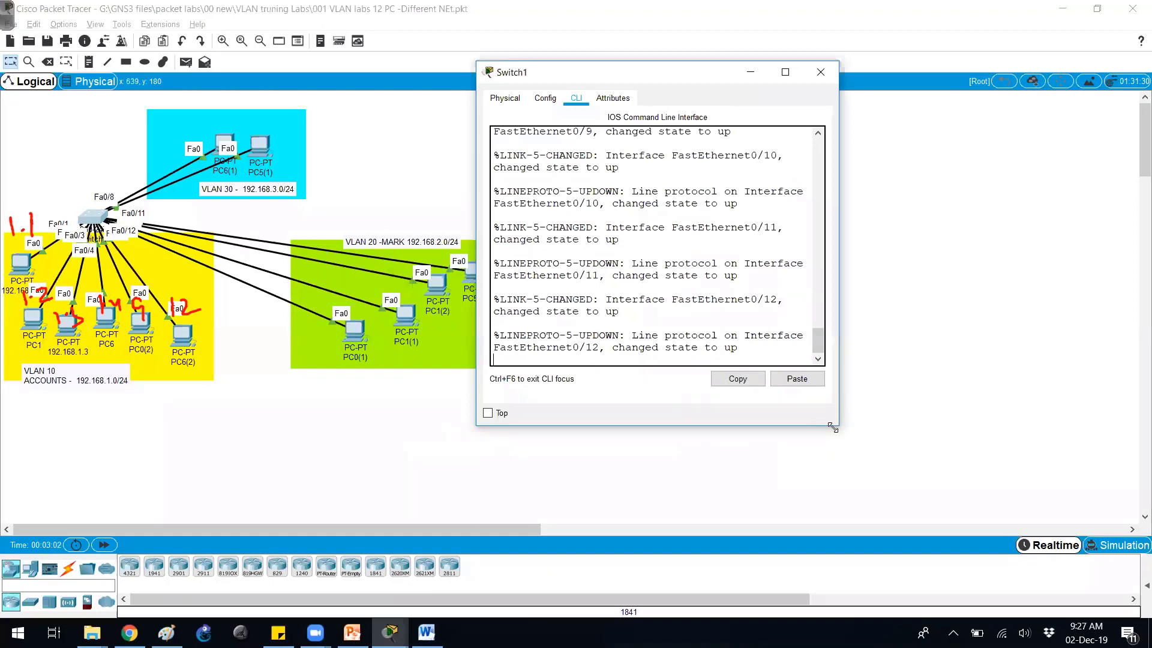
pyautogui.moveTo(833, 427); pyautogui.dragTo(1150, 572)
pyautogui.press('Return')
pyautogui.press('Return')
pyautogui.write('en')
pyautogui.press('Tab')
pyautogui.press('Return')
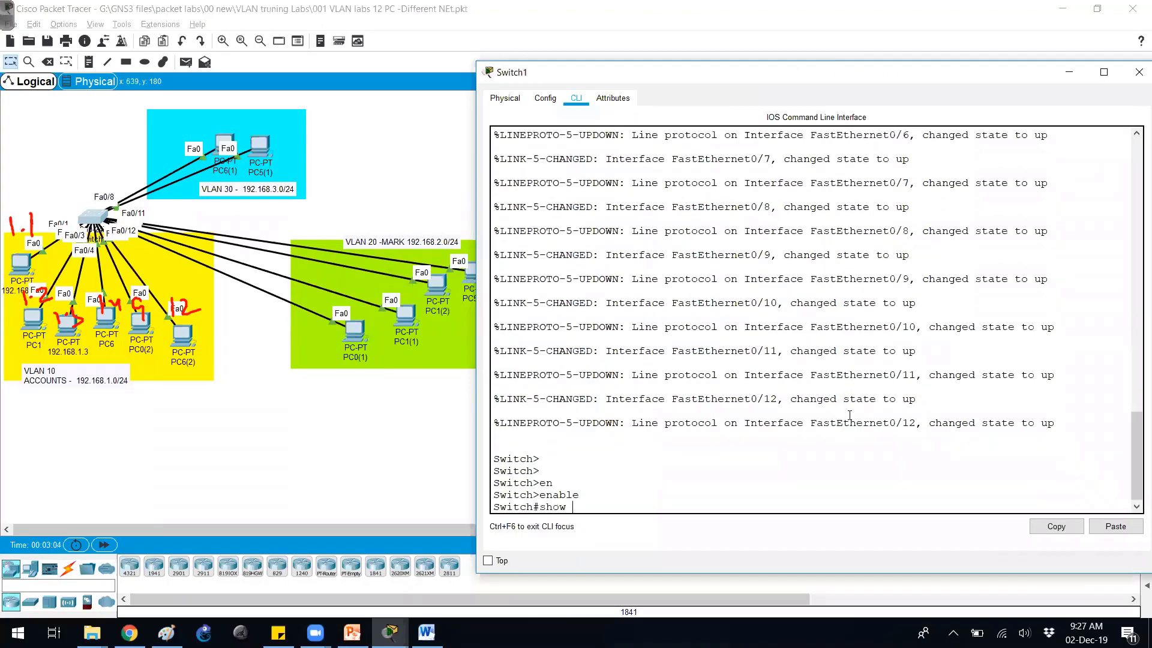
# Run show vlan brief on Switch1 and highlight the ports assigned to VLAN 10 ACCOUNTS.
pyautogui.write('show vlan')
pyautogui.press('Tab')
pyautogui.write('br')
pyautogui.press('Tab')
pyautogui.press('Return')
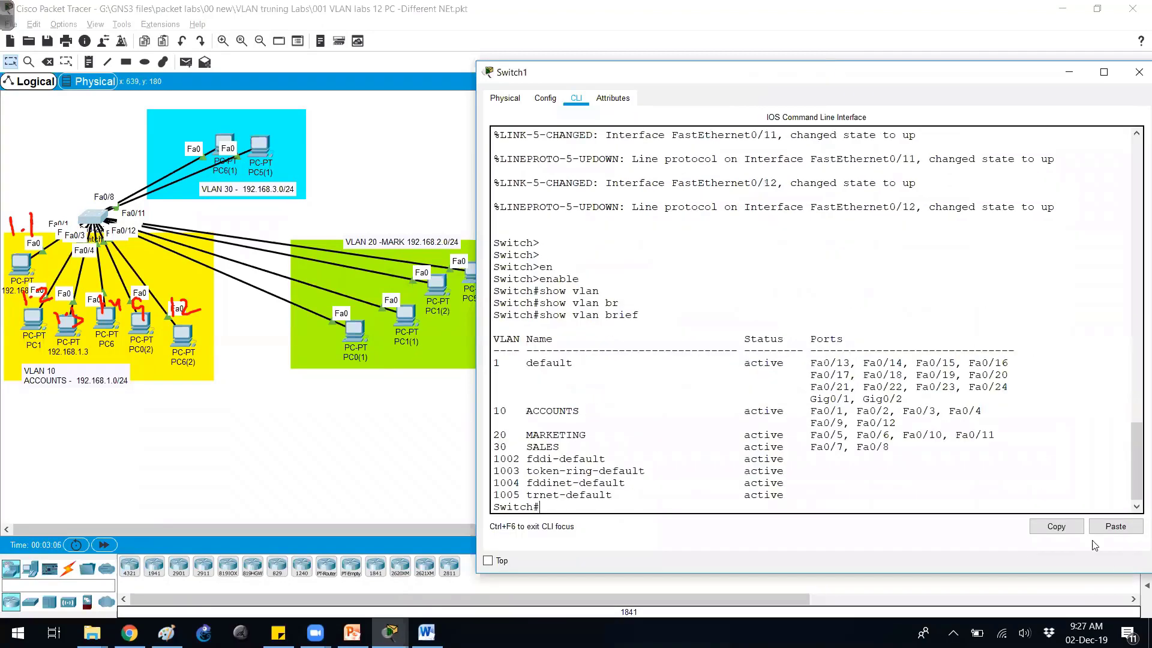
pyautogui.moveTo(778, 414); pyautogui.dragTo(917, 427)
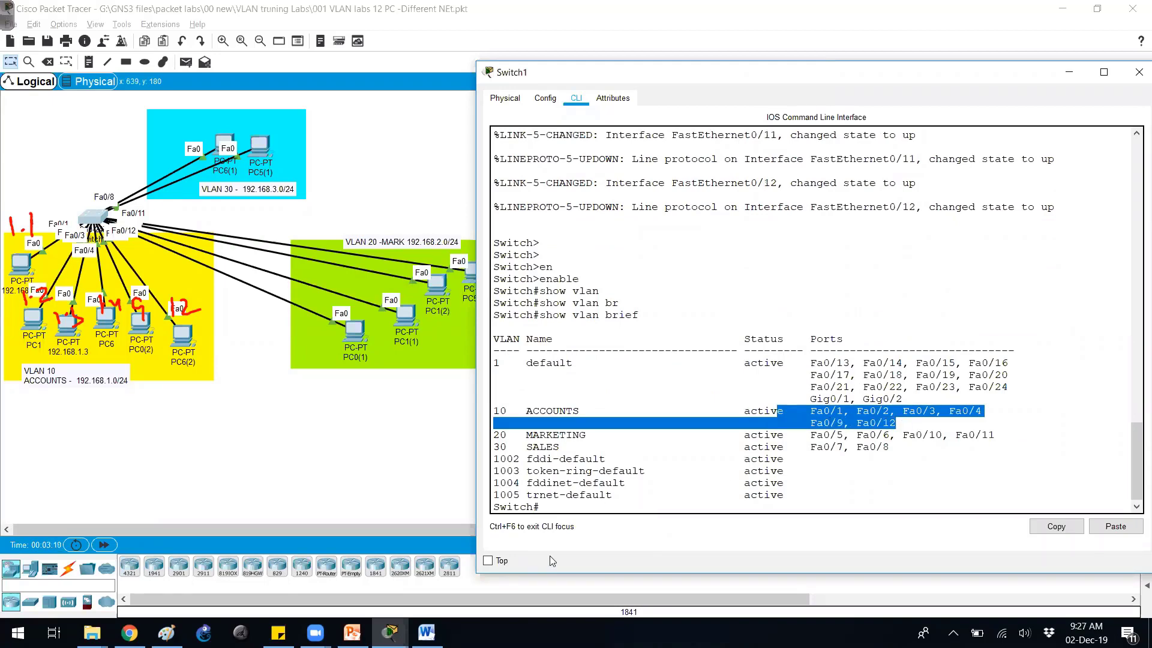
# Return to the command prompt of the 192.168.1.1 PC, ping 192.168.1.2 and interrupt the ping.
pyautogui.click(389, 633)
pyautogui.click(447, 586)
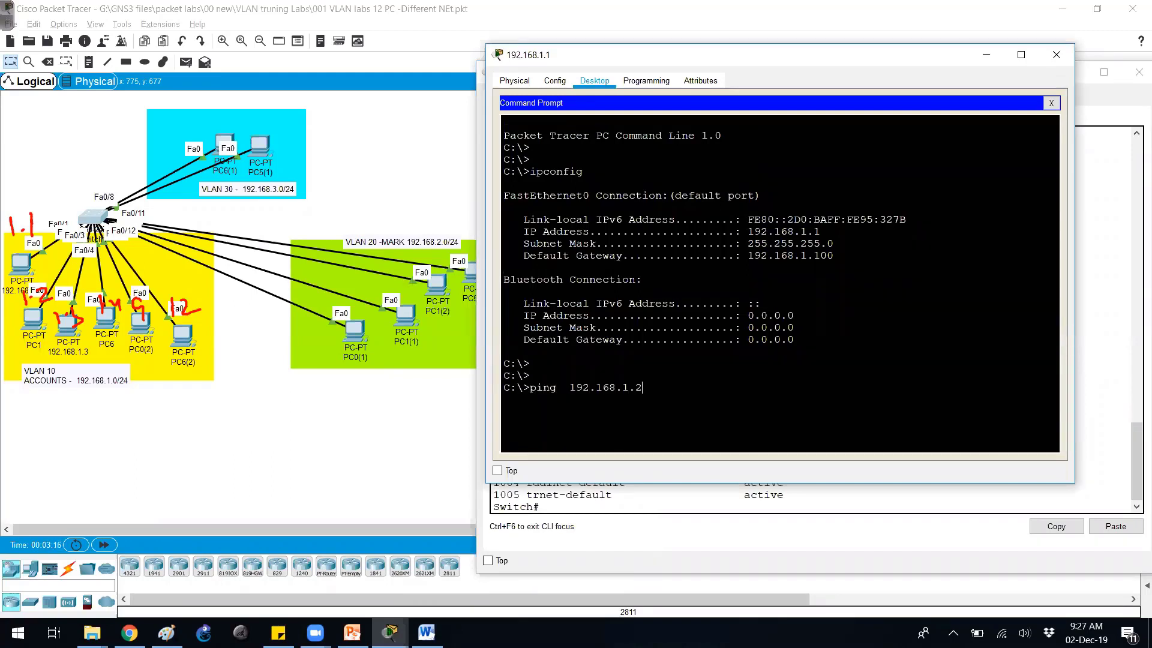
pyautogui.press('Return')
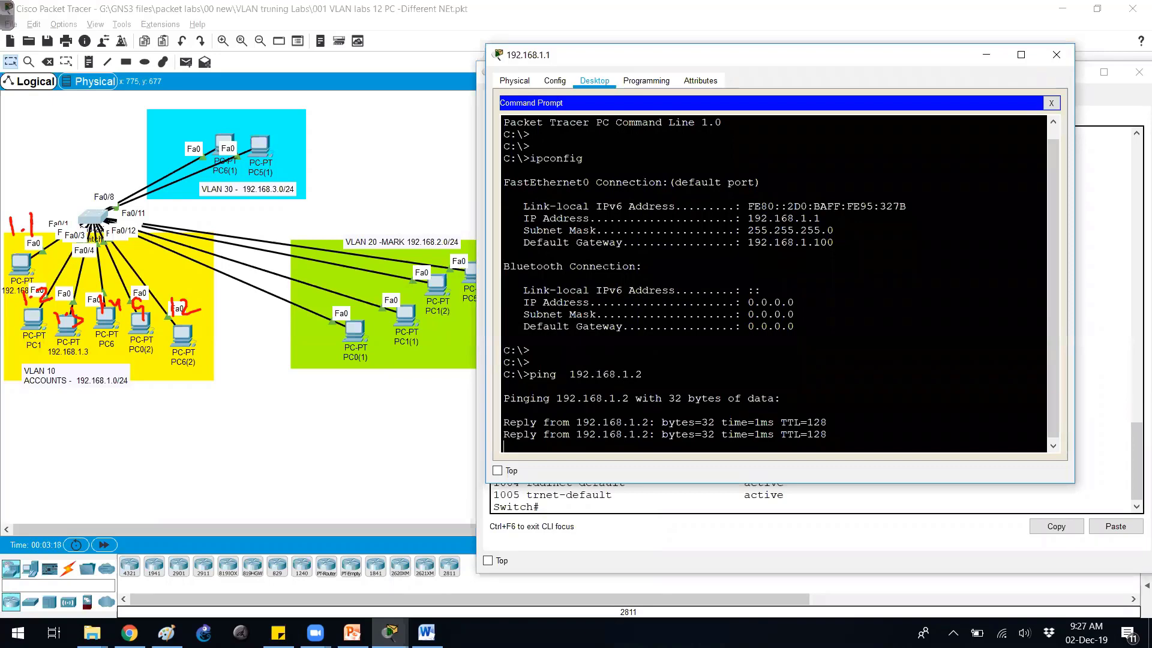
pyautogui.hotkey('ctrl', 'c')
# Ping 192.168.1.3 and 192.168.1.4 from the 192.168.1.1 PC.
pyautogui.press('Up')
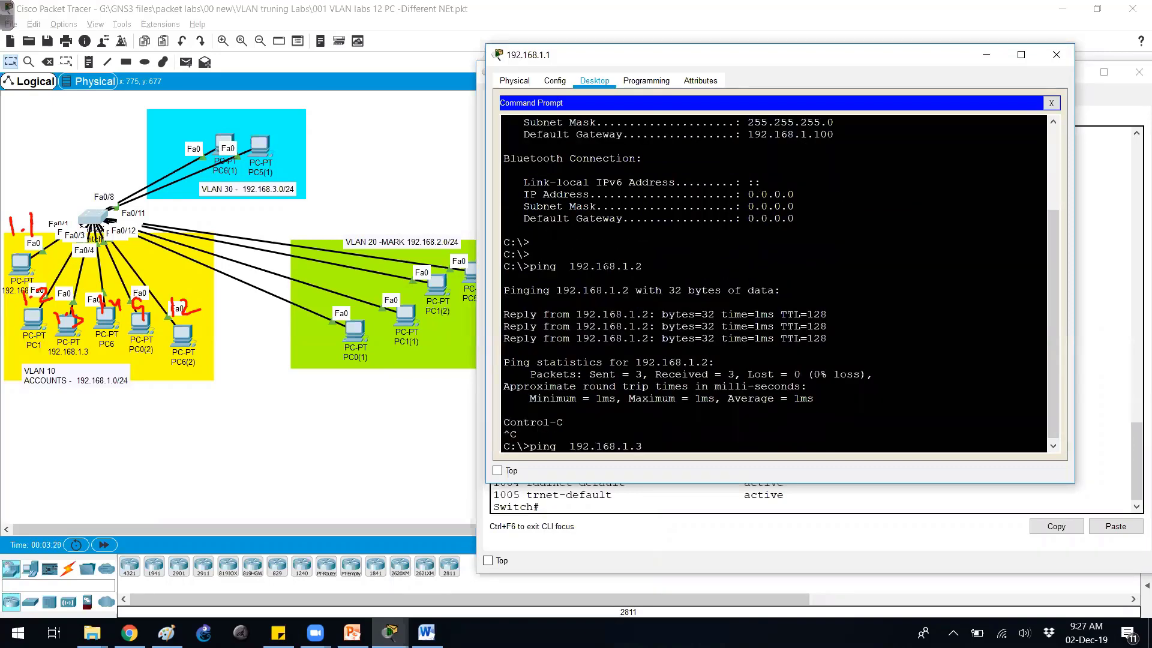
pyautogui.write('3')
pyautogui.press('Return')
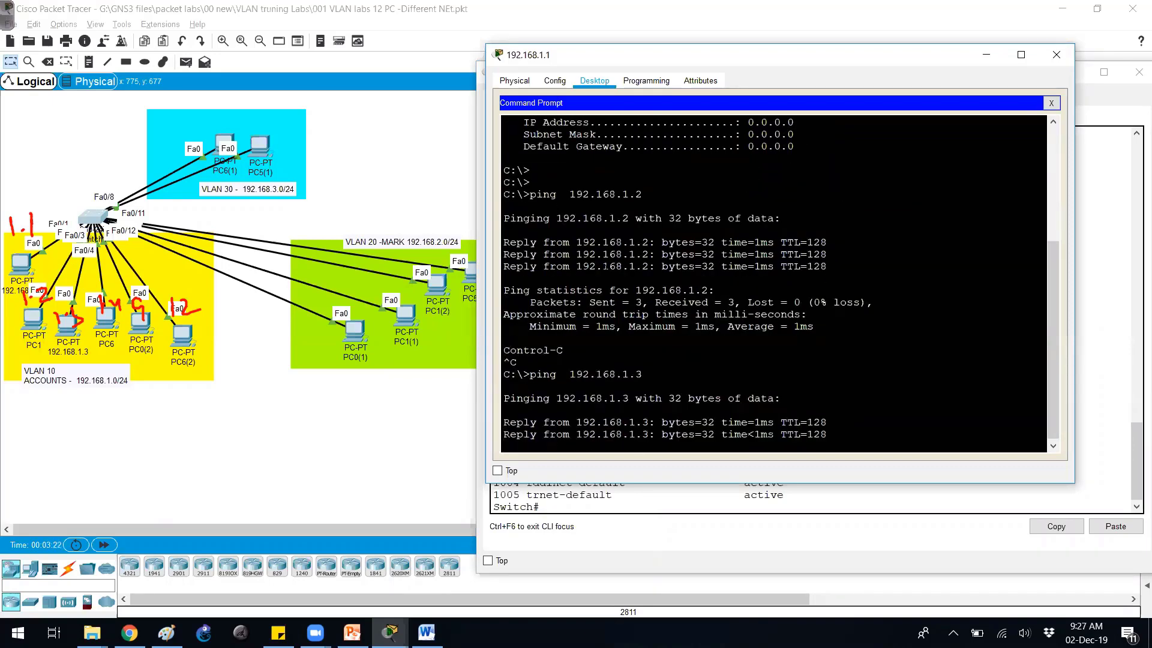
pyautogui.press('Return')
pyautogui.press('Up')
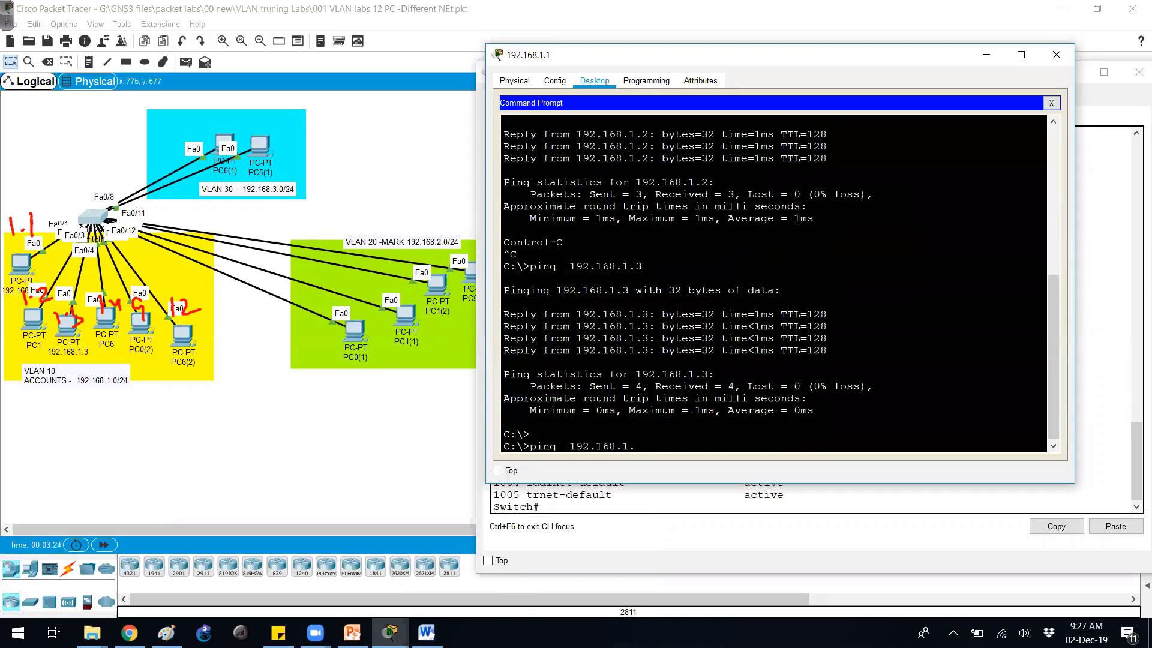
pyautogui.write('4')
pyautogui.press('Return')
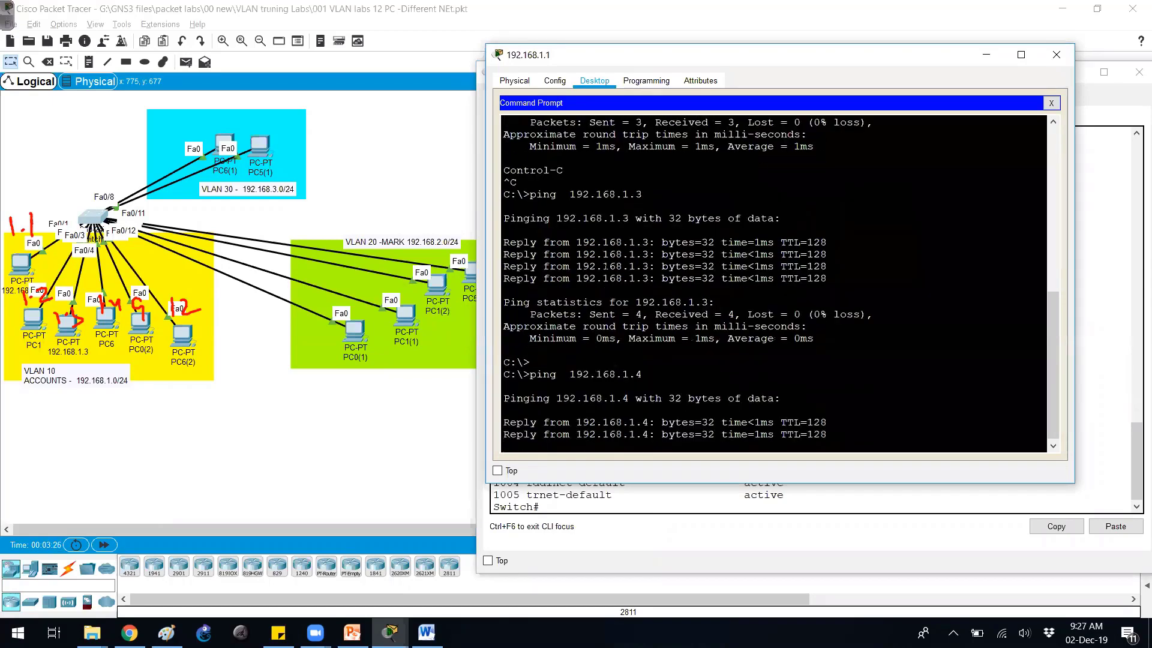
pyautogui.press('Return')
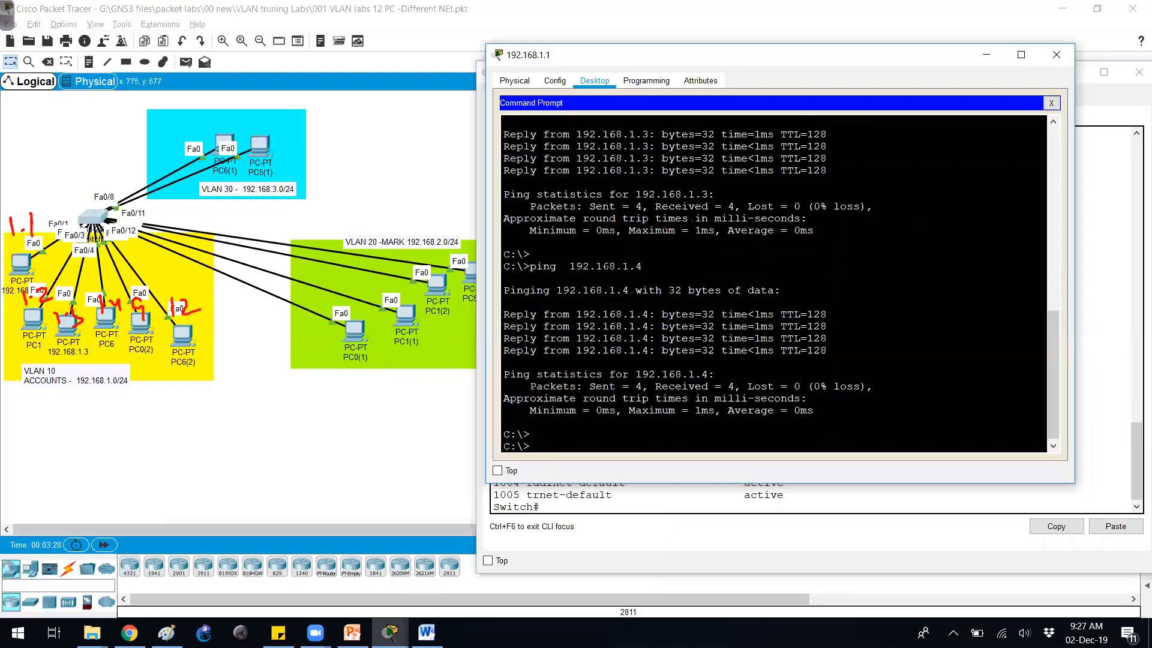
# Try to ping 192.168.1.9 from the 192.168.1.1 PC, and interrupt the command.
pyautogui.press('Up')
pyautogui.write('9')
pyautogui.press('Return')
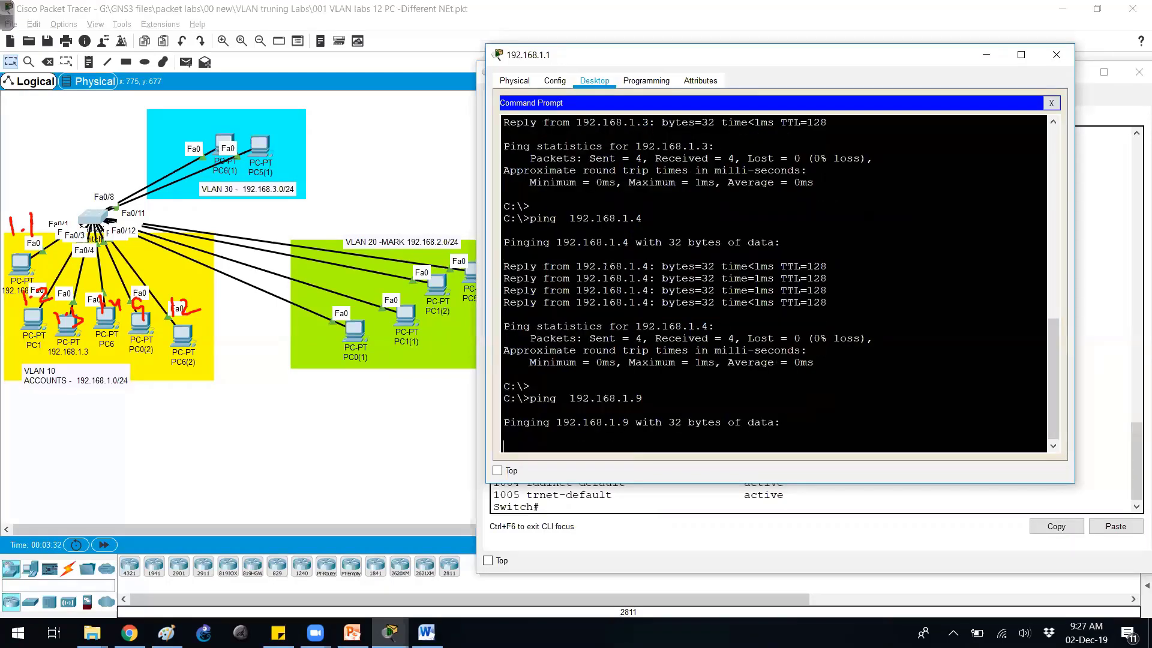
pyautogui.hotkey('ctrl', 'c')
# Ping 192.168.1.5 from the 192.168.1.1 PC.
pyautogui.press('Up')
pyautogui.press('BackSpace')
pyautogui.write('5')
pyautogui.press('Return')
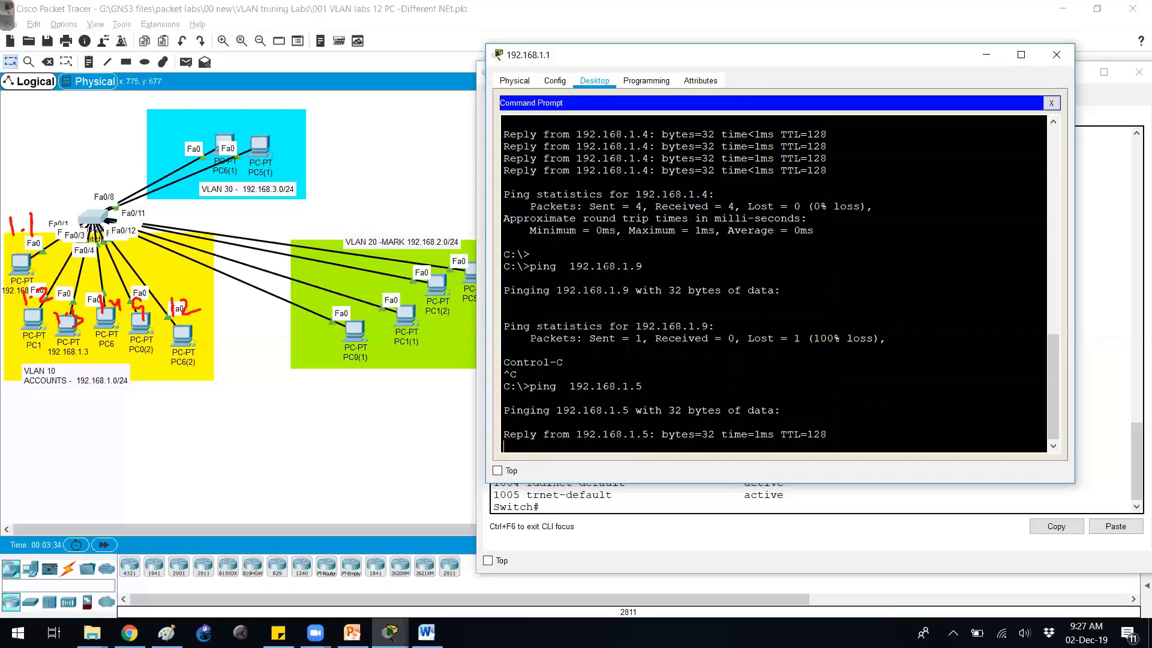
# Write ports 9 and 12 in red beside the switch, cross out those numbers at PC0(2) and PC6(2), and relabel the PCs 5 and 6.
pyautogui.hotkey('ctrl', 'shift', '3')
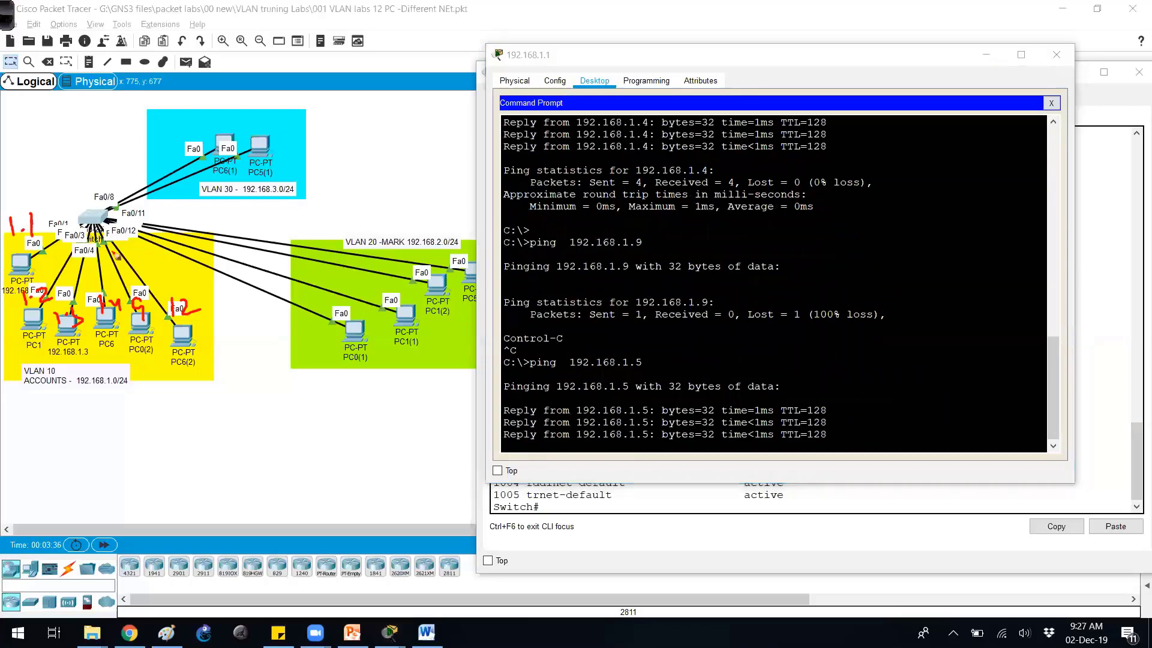
pyautogui.moveTo(111, 252); pyautogui.dragTo(112, 266)
pyautogui.moveTo(126, 249)
pyautogui.mouseDown()
pyautogui.moveTo(130, 266)
pyautogui.moveTo(164, 257)
pyautogui.mouseUp()
pyautogui.moveTo(136, 302); pyautogui.dragTo(139, 371)
pyautogui.moveTo(183, 302); pyautogui.dragTo(197, 351)
pyautogui.hotkey('ctrl', 'shift', '2')
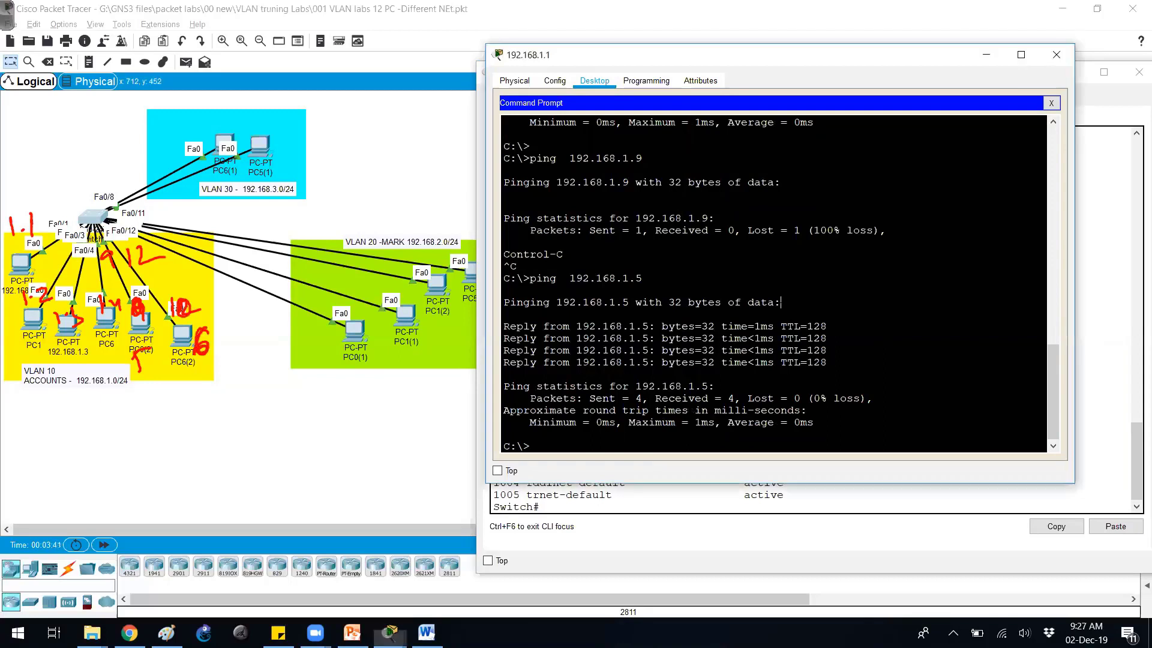
# Ping 192.168.1.6 from the 192.168.1.1 PC.
pyautogui.press('Up')
pyautogui.press('BackSpace')
pyautogui.write('68.1.6')
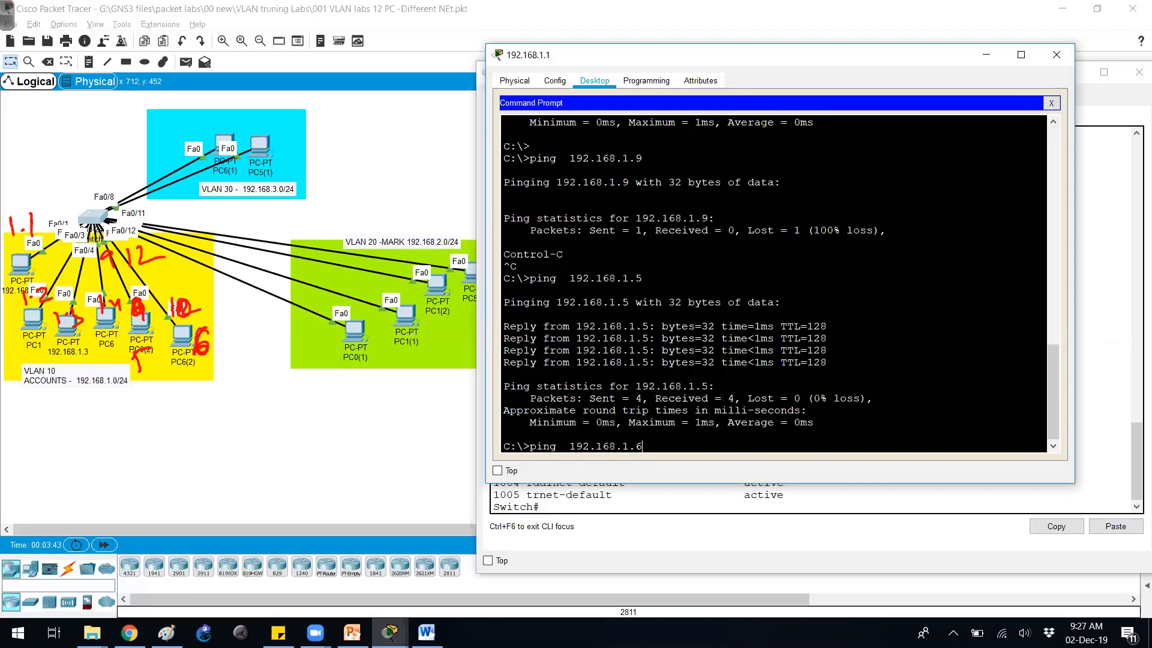
pyautogui.press('Return')
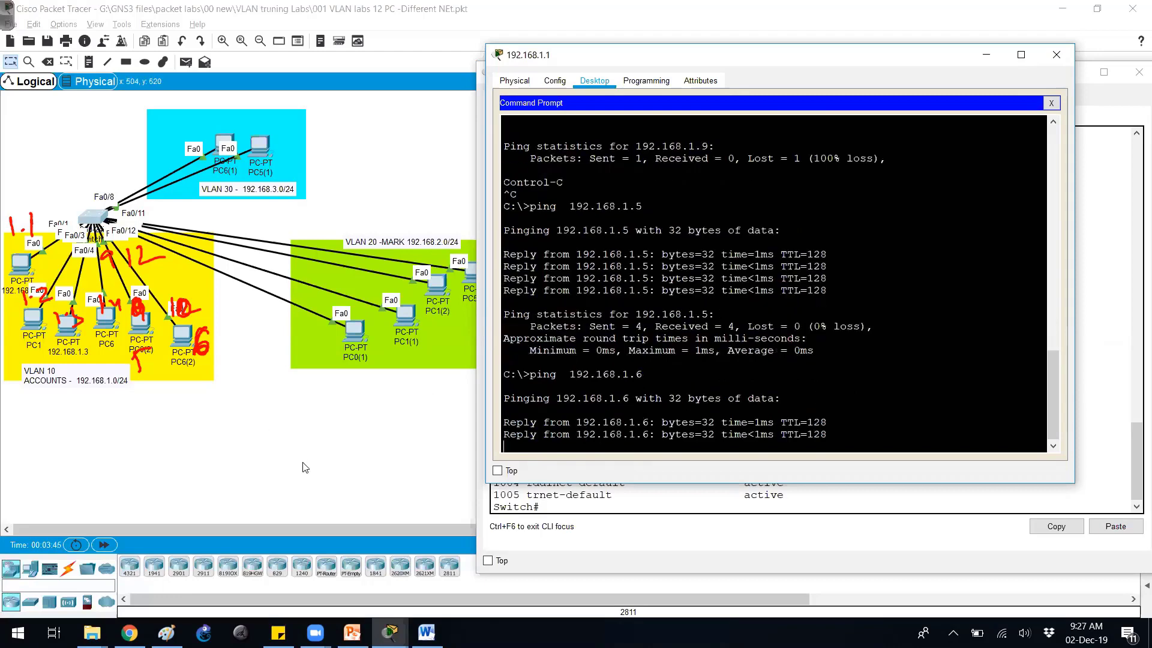
# Open PC0(2)'s desktop applications to check its IP configuration, and close its window.
pyautogui.click(303, 465)
pyautogui.click(142, 328)
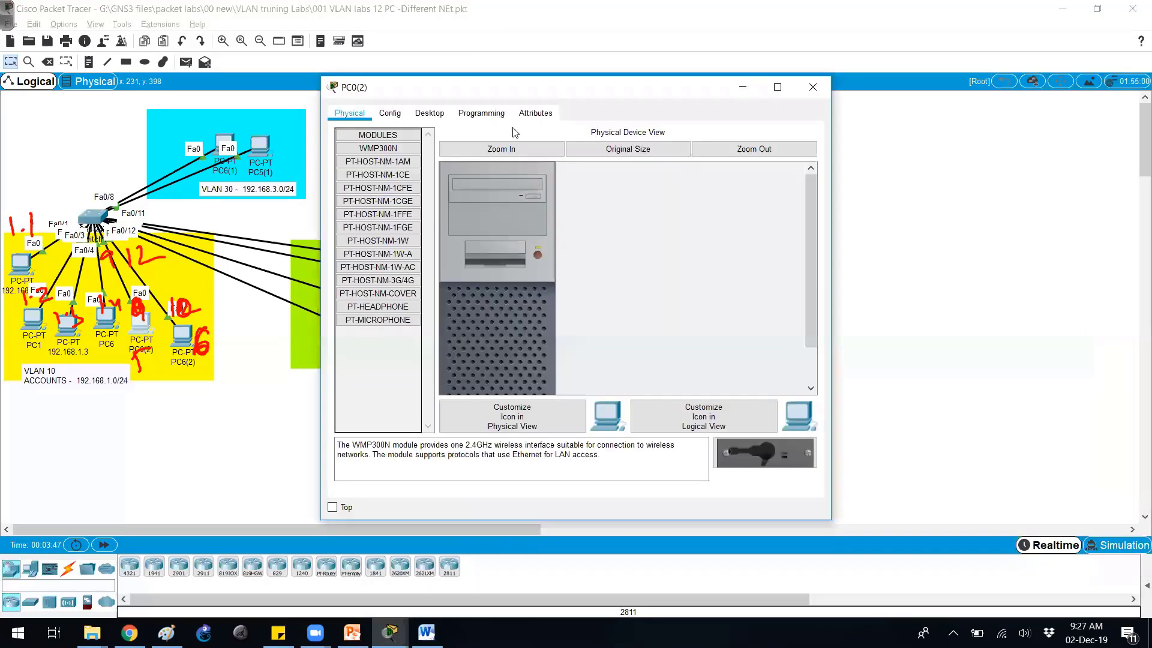
pyautogui.click(429, 113)
pyautogui.click(382, 156)
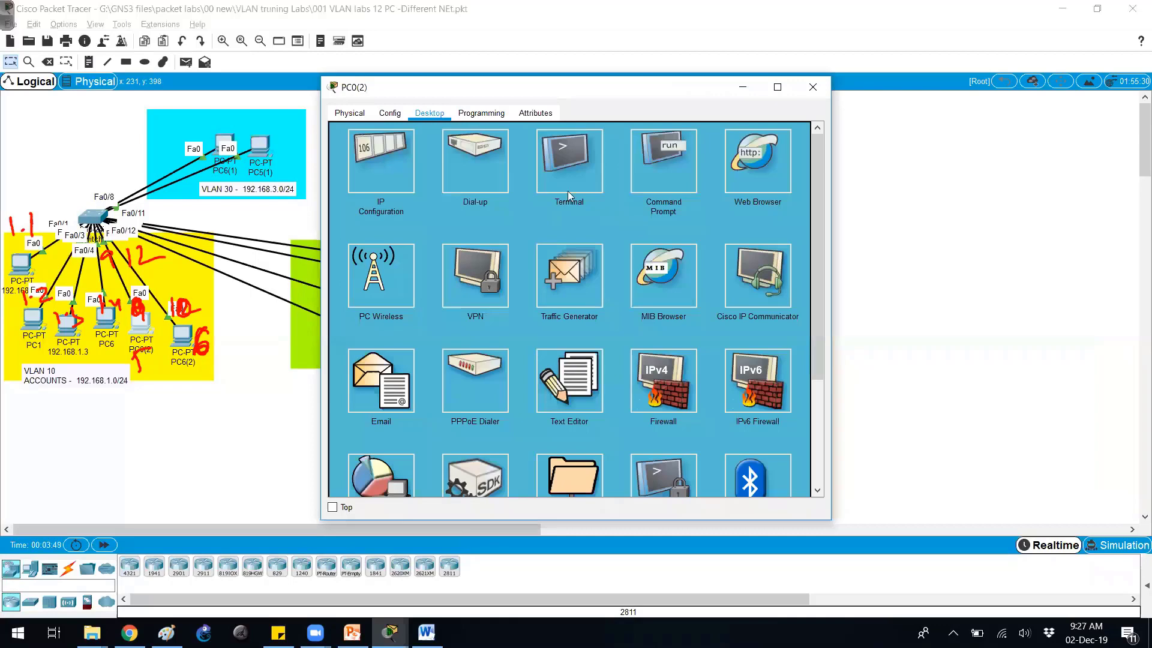
pyautogui.click(813, 87)
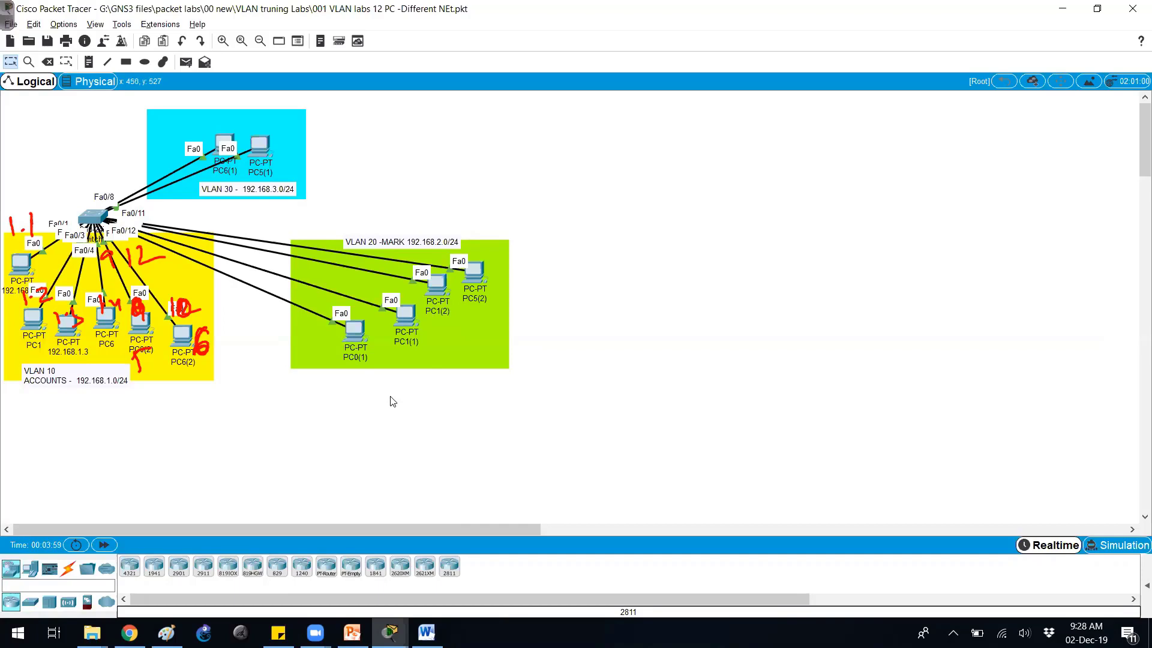
# Open the command prompt of PC0(1) in VLAN 20 and run ipconfig.
pyautogui.moveTo(531, 232); pyautogui.dragTo(285, 376)
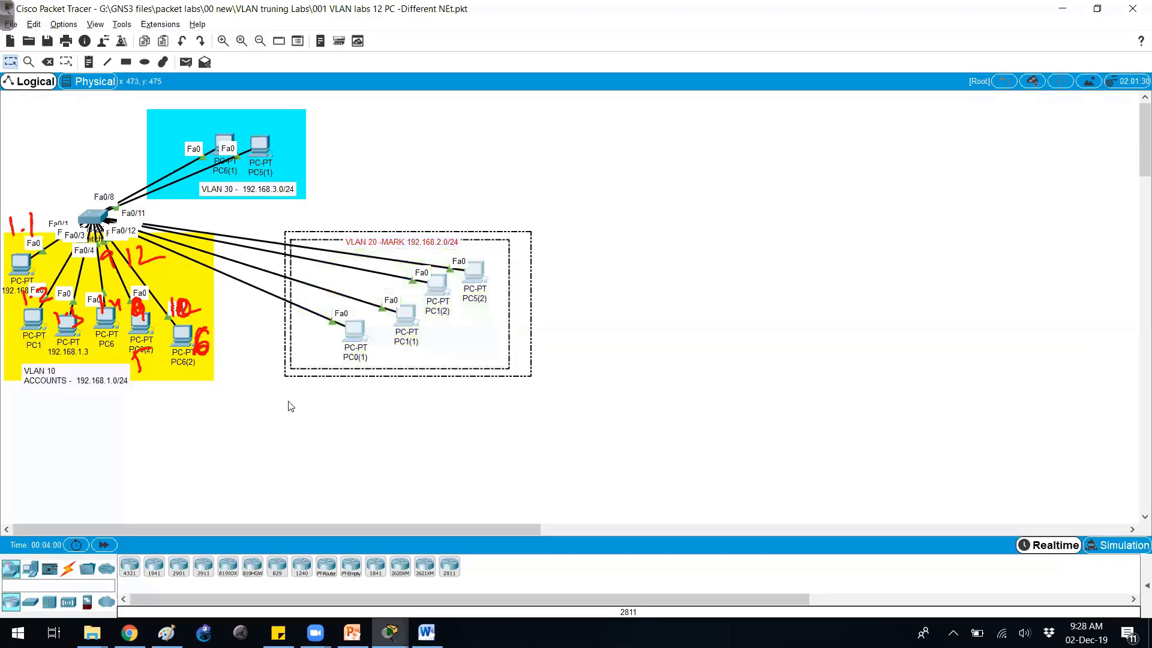
pyautogui.click(354, 330)
pyautogui.moveTo(486, 93); pyautogui.dragTo(699, 76)
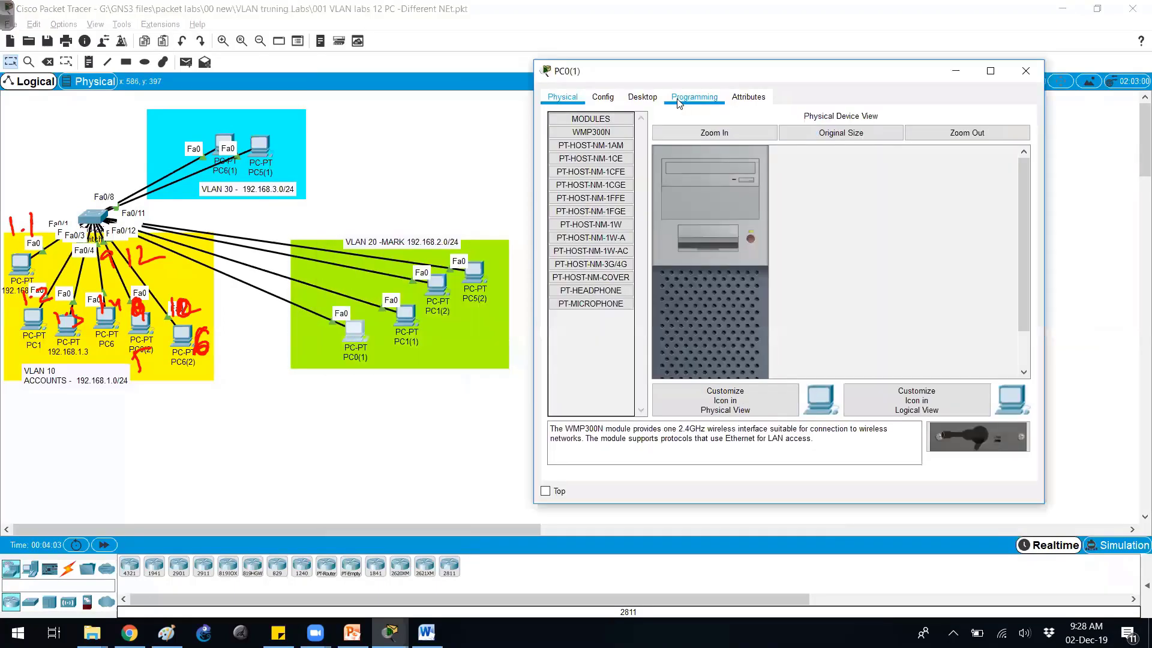
pyautogui.click(642, 97)
pyautogui.click(900, 147)
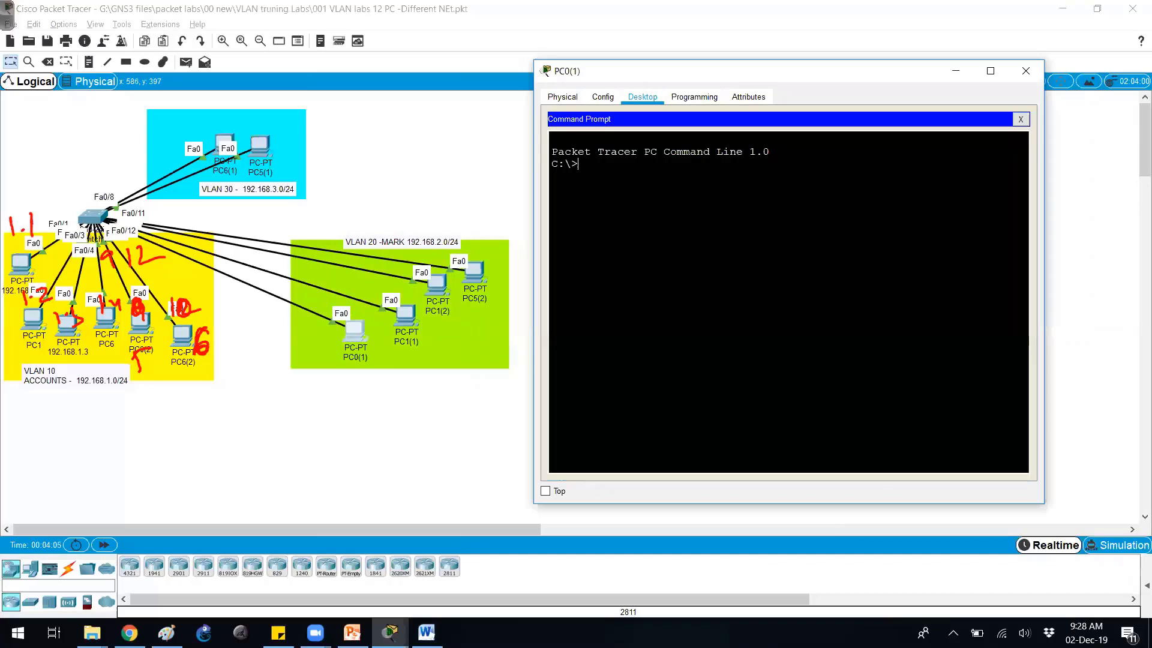
pyautogui.write('ipconfig')
pyautogui.press('Return')
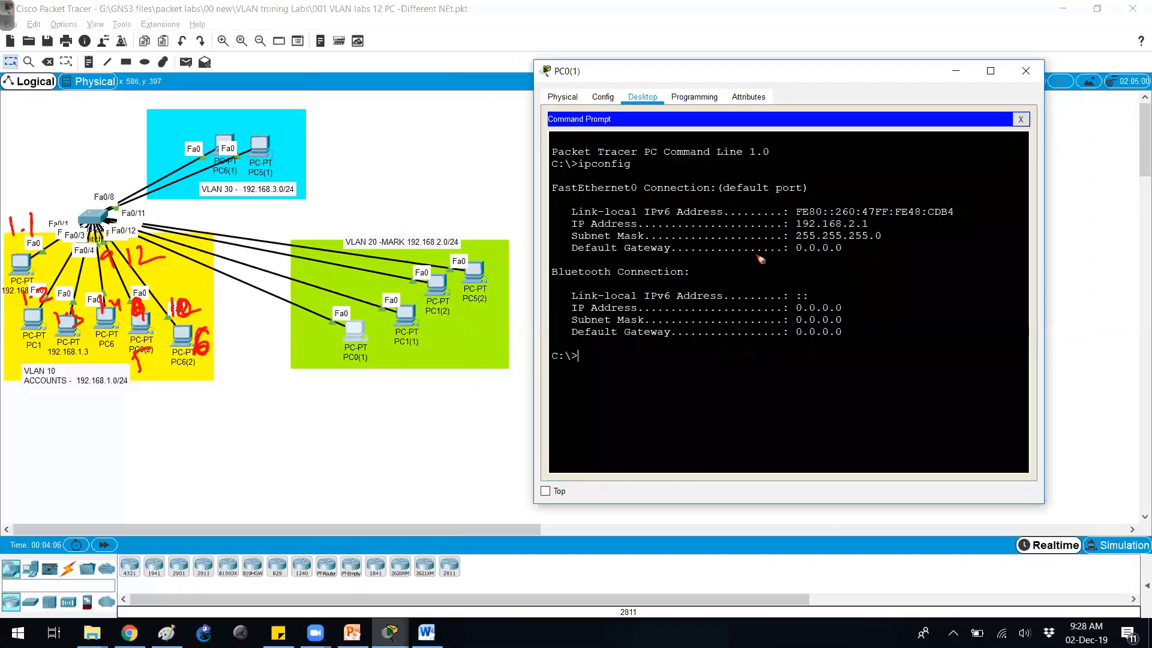
# Label the VLAN 20 PCs 2.1 to 2.4 in red, circle their switch links and mark them as VLAN 20.
pyautogui.click(215, 370)
pyautogui.moveTo(327, 360)
pyautogui.mouseDown()
pyautogui.moveTo(340, 333)
pyautogui.moveTo(492, 267)
pyautogui.mouseUp()
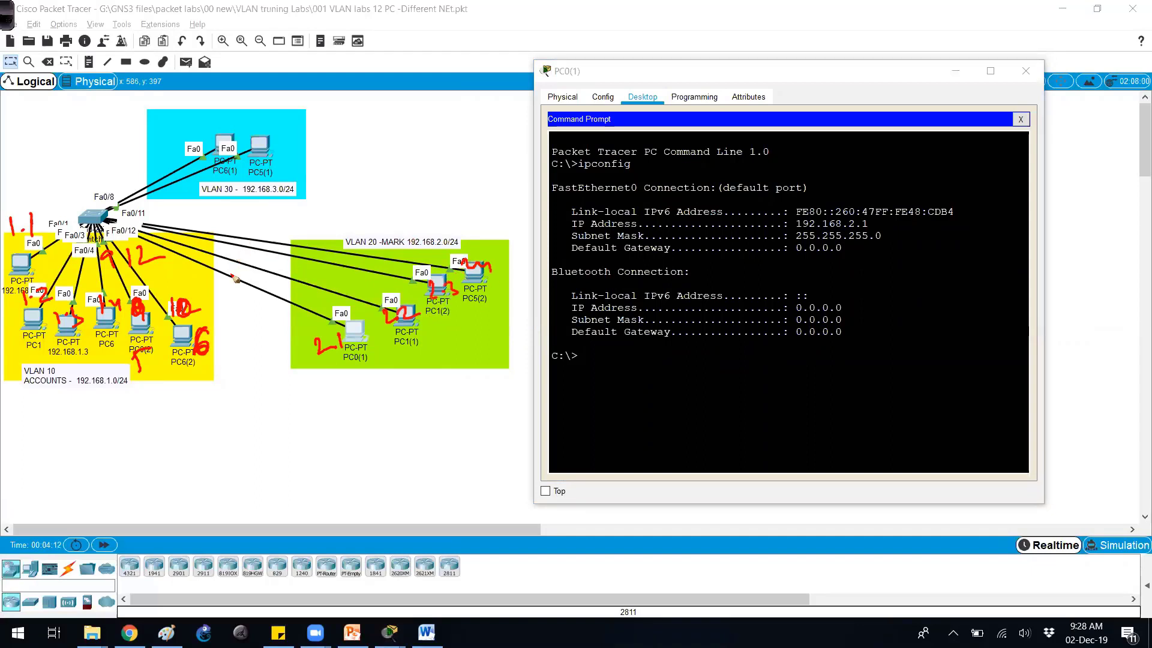
pyautogui.moveTo(236, 279)
pyautogui.mouseDown()
pyautogui.moveTo(297, 231)
pyautogui.moveTo(318, 233)
pyautogui.mouseUp()
pyautogui.moveTo(325, 222); pyautogui.dragTo(330, 238)
pyautogui.moveTo(292, 247); pyautogui.dragTo(345, 238)
# Write the VLAN 20 port numbers 5, 6, 10, 11 in blue beside the circled links, and leave drawing mode.
pyautogui.press('b')
pyautogui.moveTo(278, 276); pyautogui.dragTo(265, 292)
pyautogui.moveTo(279, 284); pyautogui.dragTo(279, 295)
pyautogui.moveTo(288, 279)
pyautogui.mouseDown()
pyautogui.moveTo(336, 287)
pyautogui.moveTo(309, 305)
pyautogui.moveTo(334, 289)
pyautogui.mouseUp()
pyautogui.press('Escape')
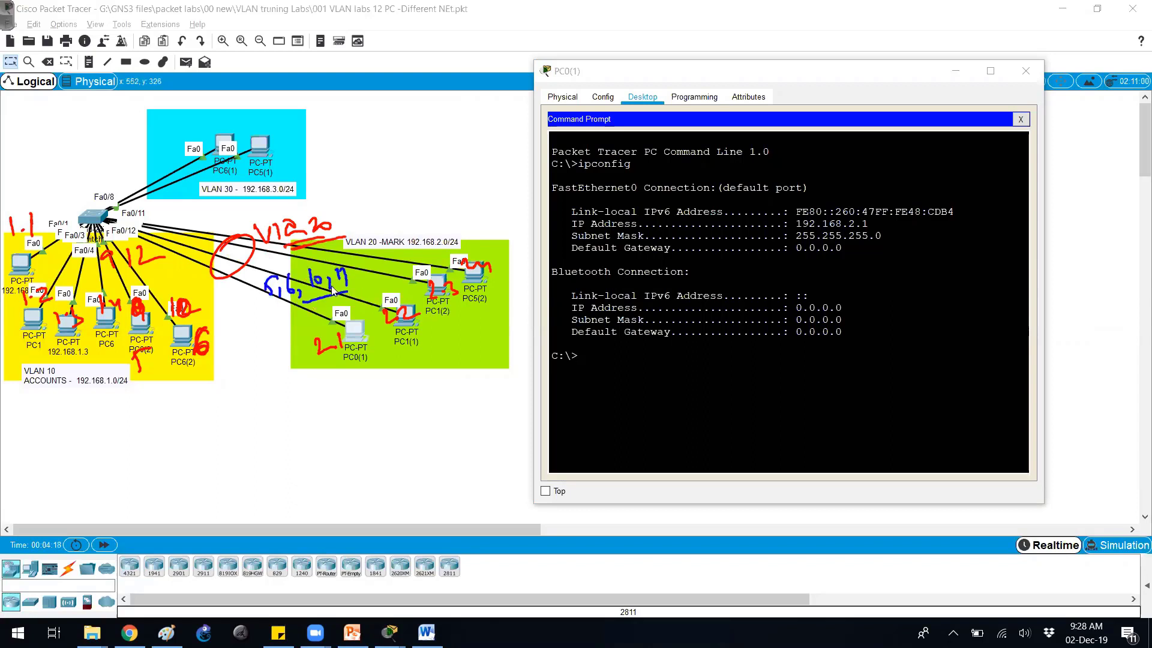
# Ping 192.168.2.2 from the command prompt of PC0(1).
pyautogui.click(641, 387)
pyautogui.press('Up')
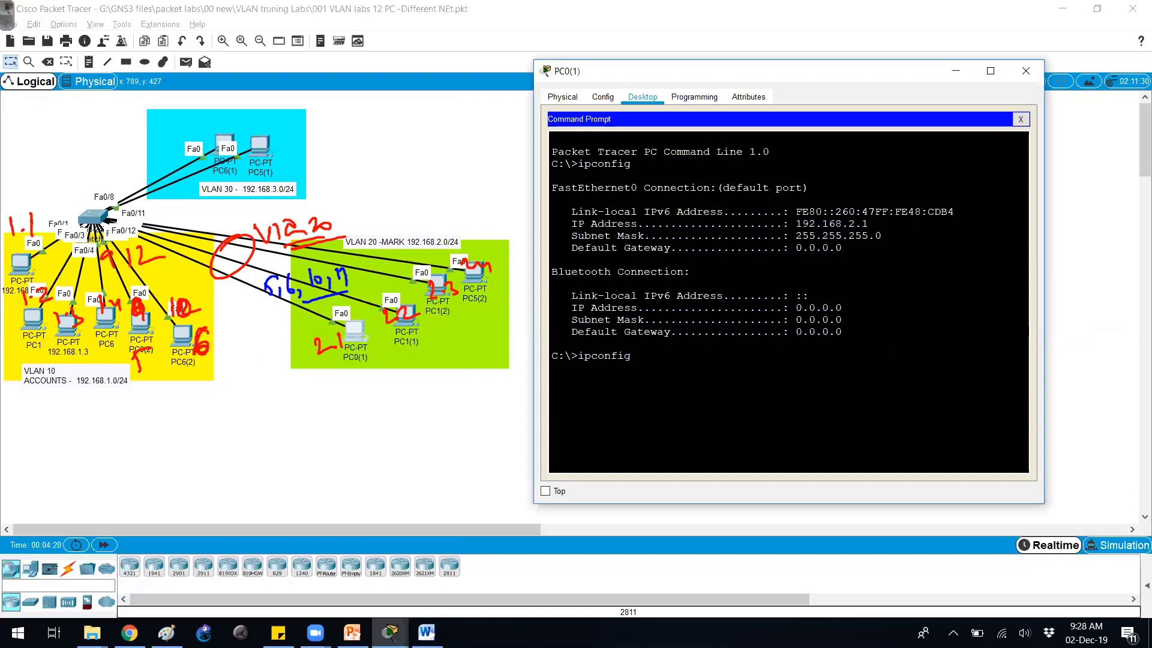
pyautogui.press('BackSpace')
pyautogui.press('BackSpace')
pyautogui.press('BackSpace')
pyautogui.press('BackSpace')
pyautogui.press('BackSpace')
pyautogui.press('Return')
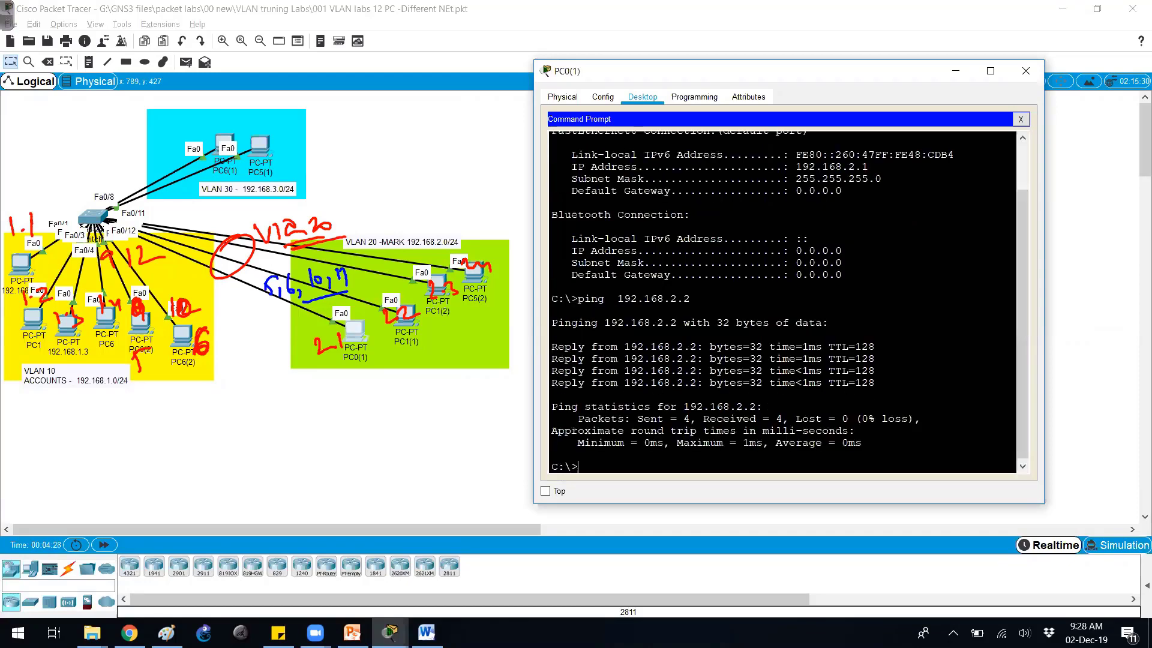
# Ping 192.168.2.3 and 192.168.2.4 from PC0(1).
pyautogui.press('Up')
pyautogui.press('BackSpace')
pyautogui.write('3')
pyautogui.press('Return')
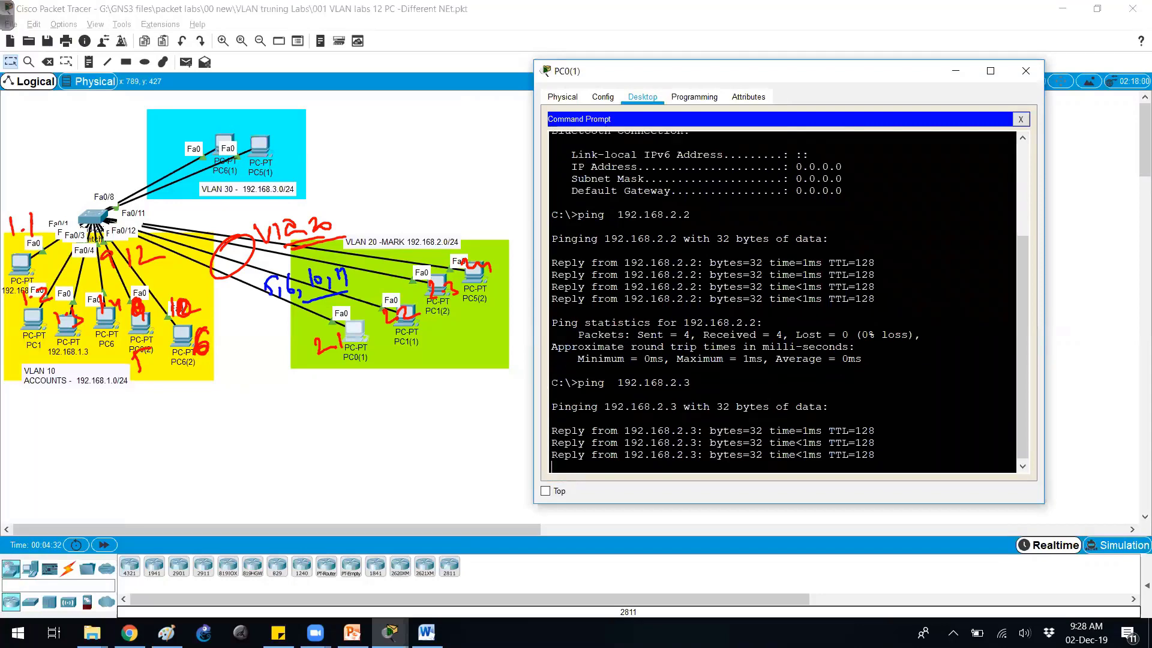
pyautogui.press('Up')
pyautogui.press('BackSpace')
pyautogui.write('4')
pyautogui.press('Return')
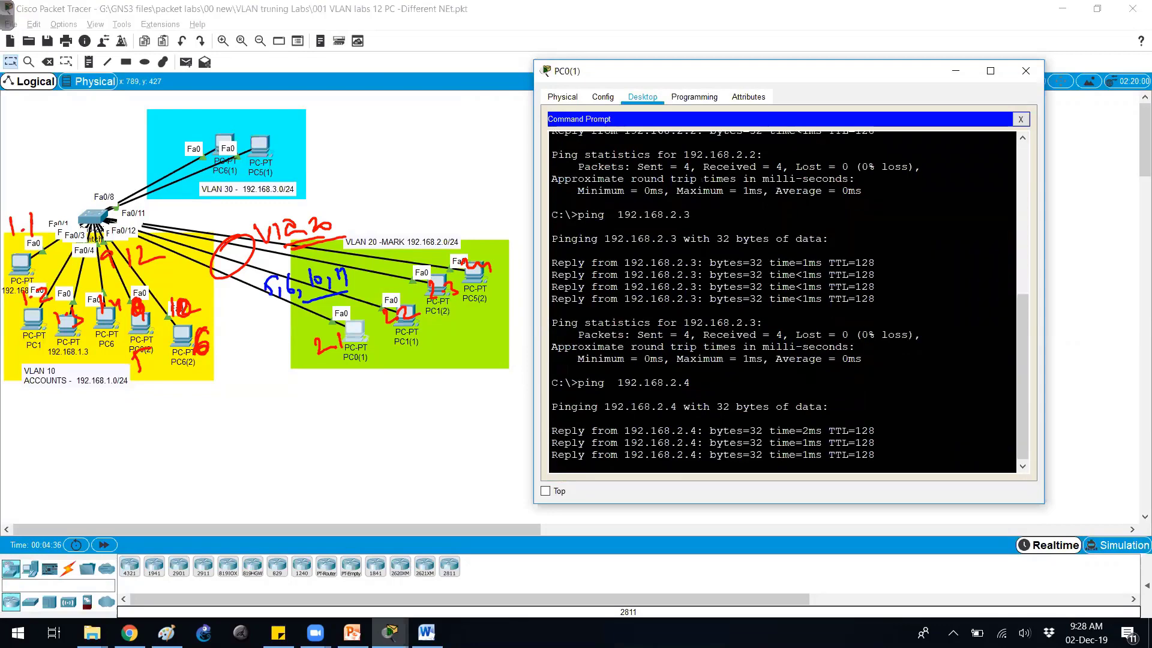
# Open the command prompt of PC6(1) in VLAN 30 and run ipconfig.
pyautogui.click(445, 202)
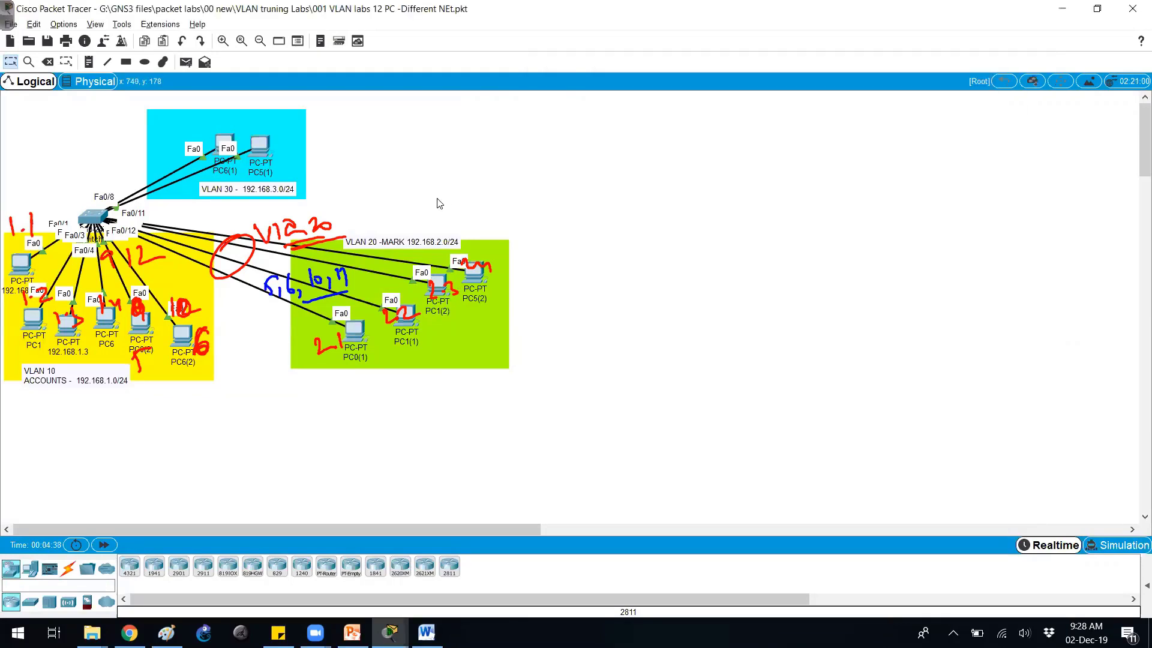
pyautogui.click(232, 142)
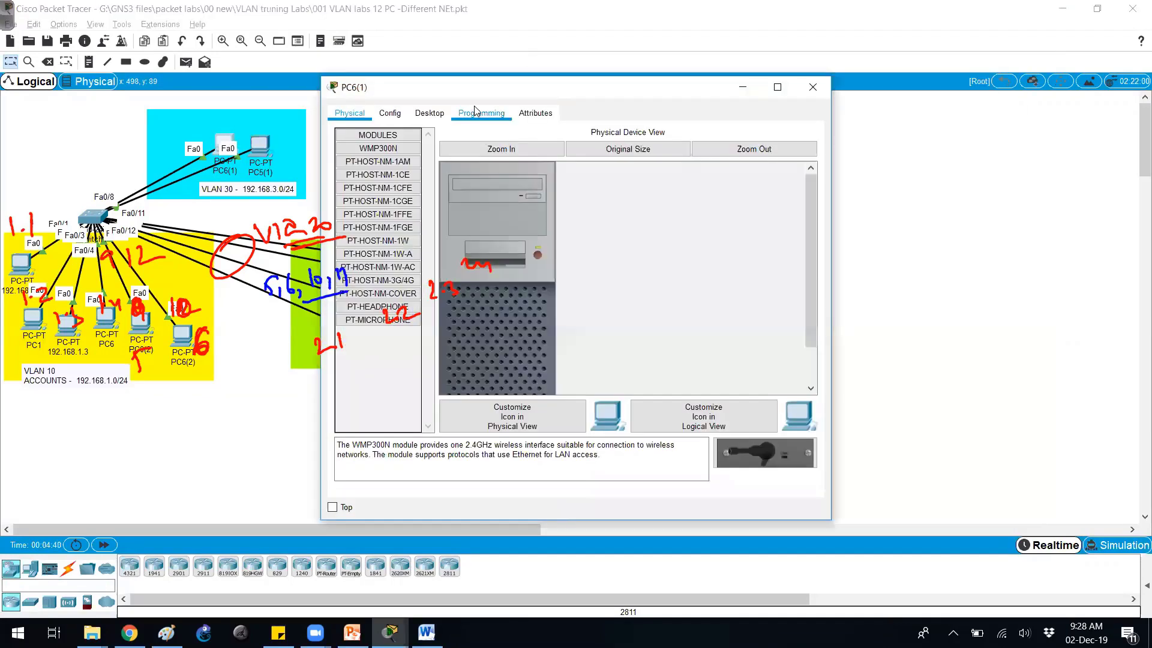
pyautogui.moveTo(477, 90); pyautogui.dragTo(646, 91)
pyautogui.click(602, 114)
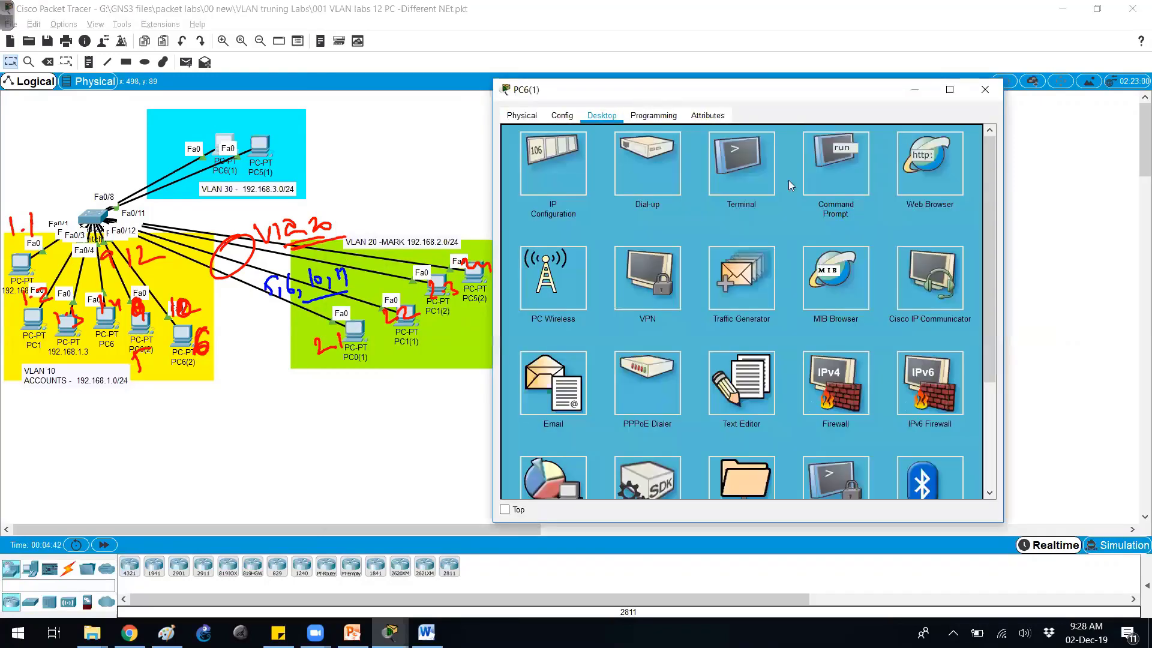
pyautogui.click(855, 157)
pyautogui.write('icpo')
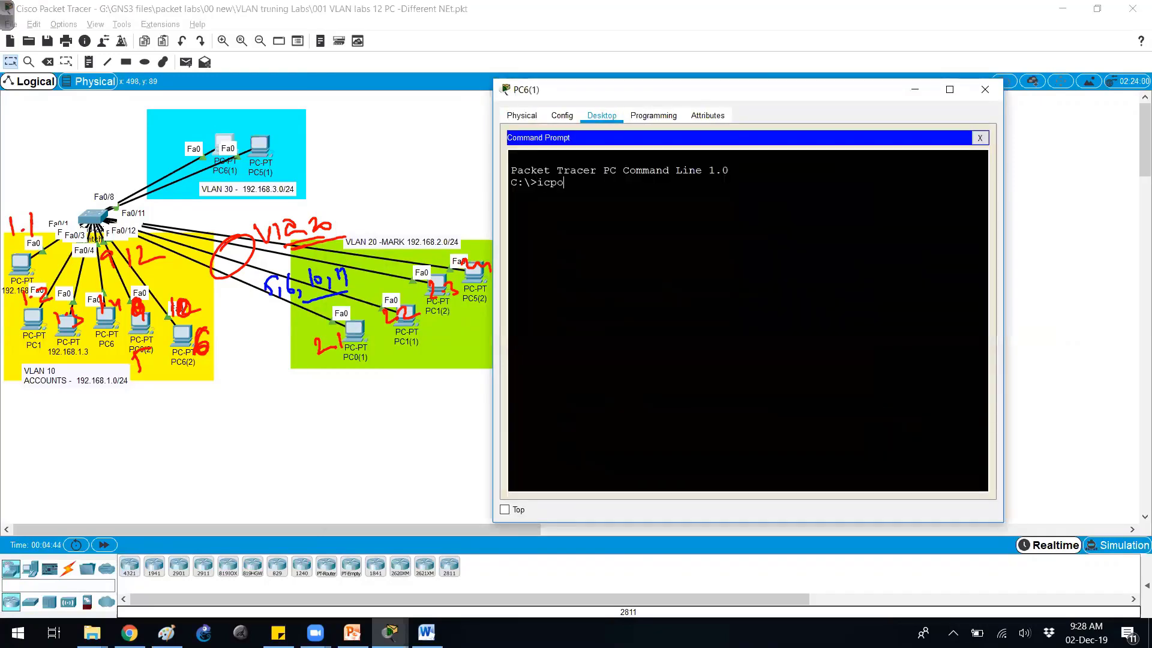
pyautogui.press('BackSpace')
pyautogui.press('BackSpace')
pyautogui.press('BackSpace')
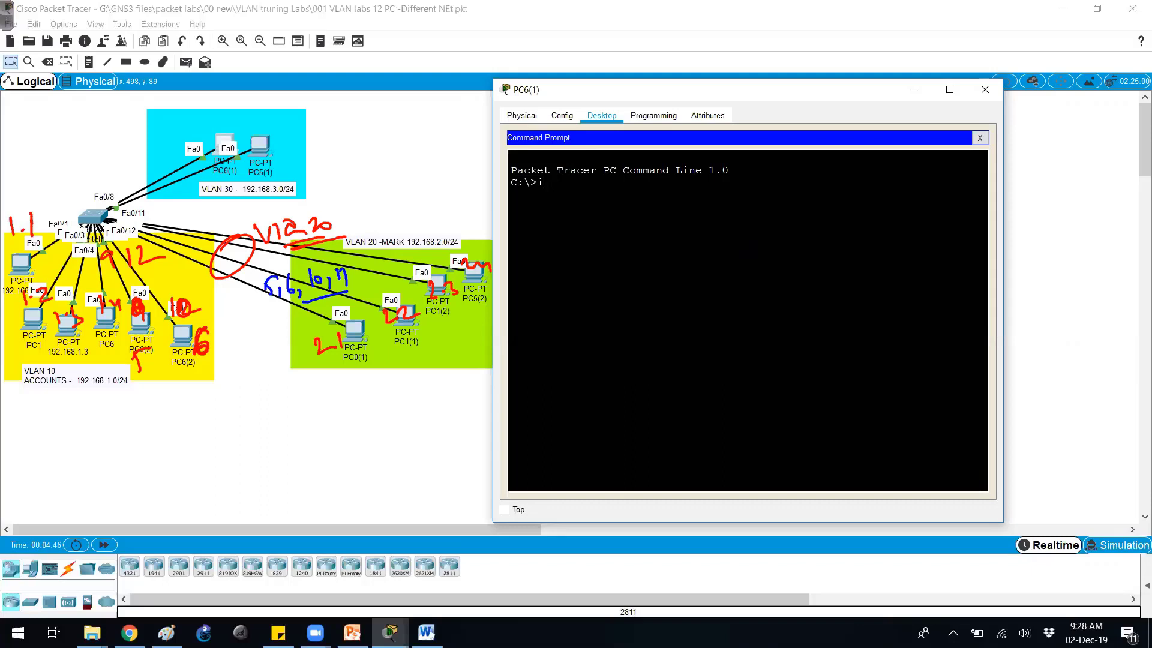
pyautogui.write('nfig')
pyautogui.press('Return')
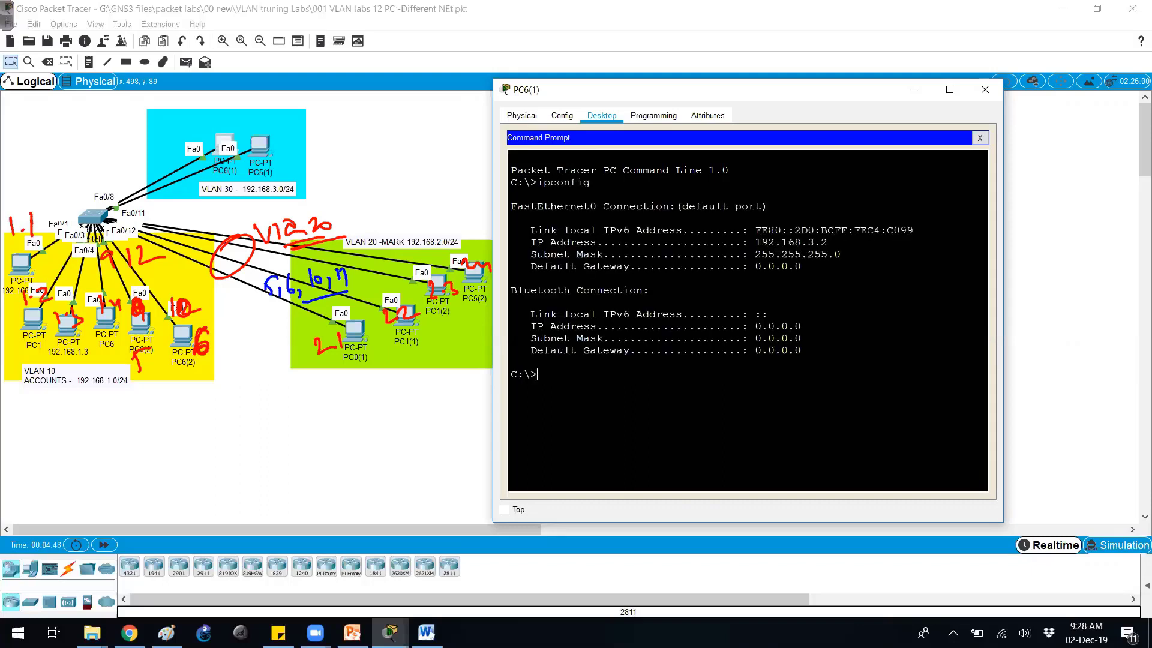
# Circle the two VLAN 30 switch links in red, mark them VLAN 30, and label the PCs 3.1 and 3.2 in green.
pyautogui.moveTo(111, 190)
pyautogui.mouseDown()
pyautogui.moveTo(118, 229)
pyautogui.moveTo(130, 184)
pyautogui.moveTo(107, 157)
pyautogui.moveTo(146, 157)
pyautogui.mouseUp()
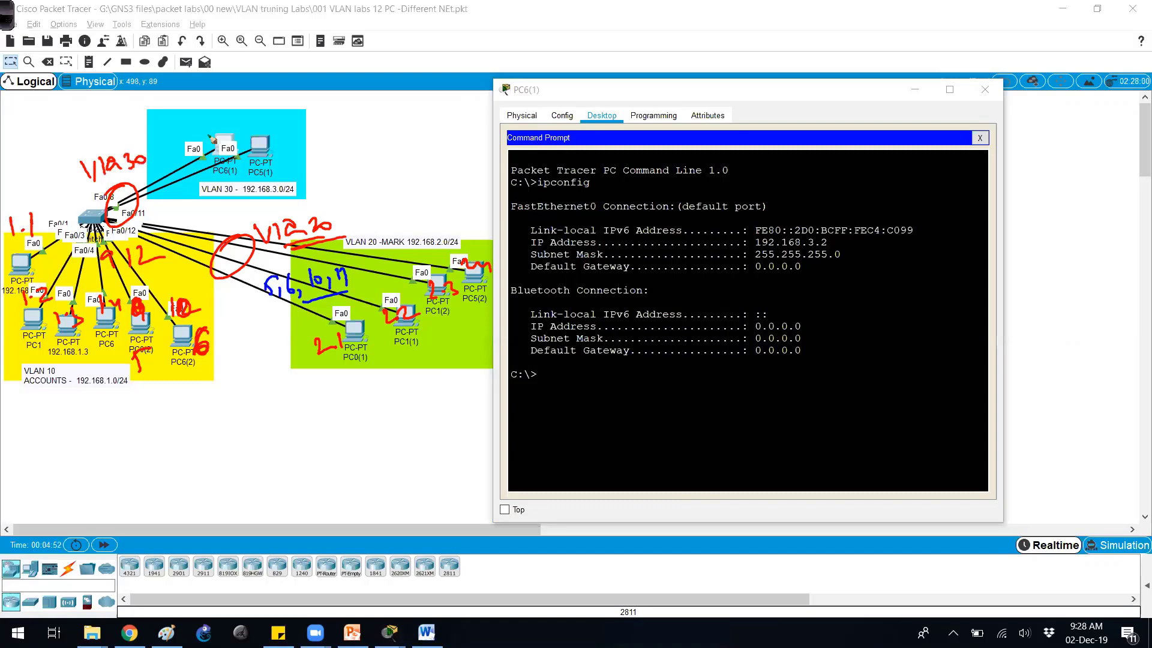
pyautogui.moveTo(188, 114)
pyautogui.mouseDown()
pyautogui.moveTo(211, 129)
pyautogui.moveTo(292, 116)
pyautogui.mouseUp()
pyautogui.click(623, 138)
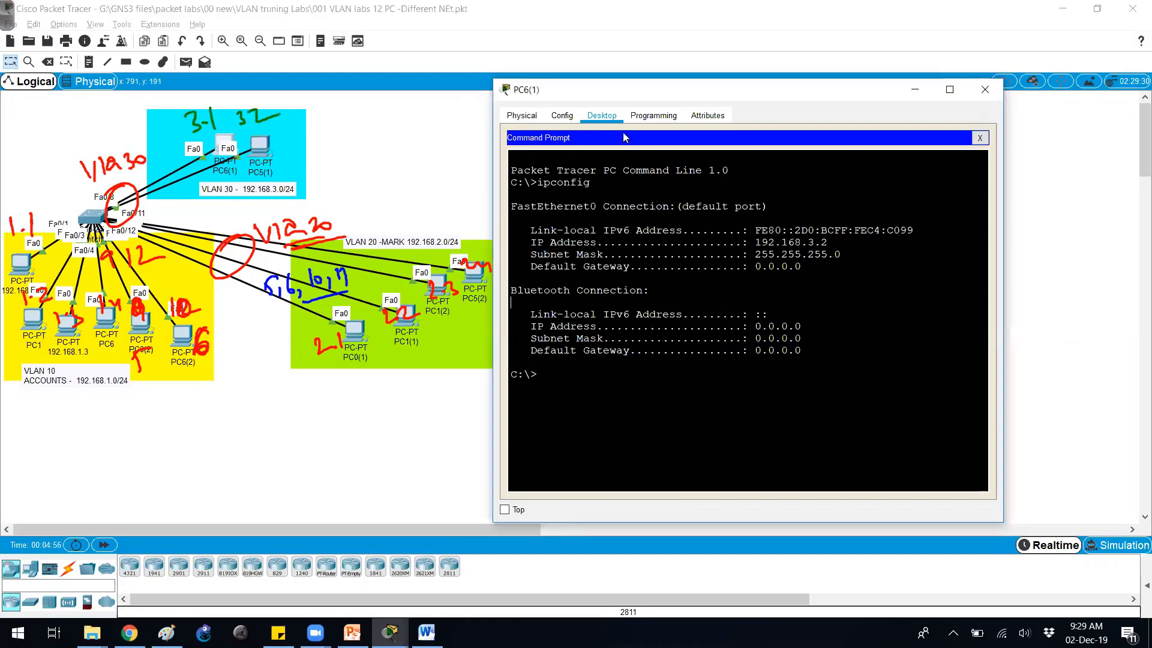
# Move the PC6(1) window clear of the topology and ping 192.168.3.1 from its command prompt.
pyautogui.moveTo(619, 89); pyautogui.dragTo(709, 90)
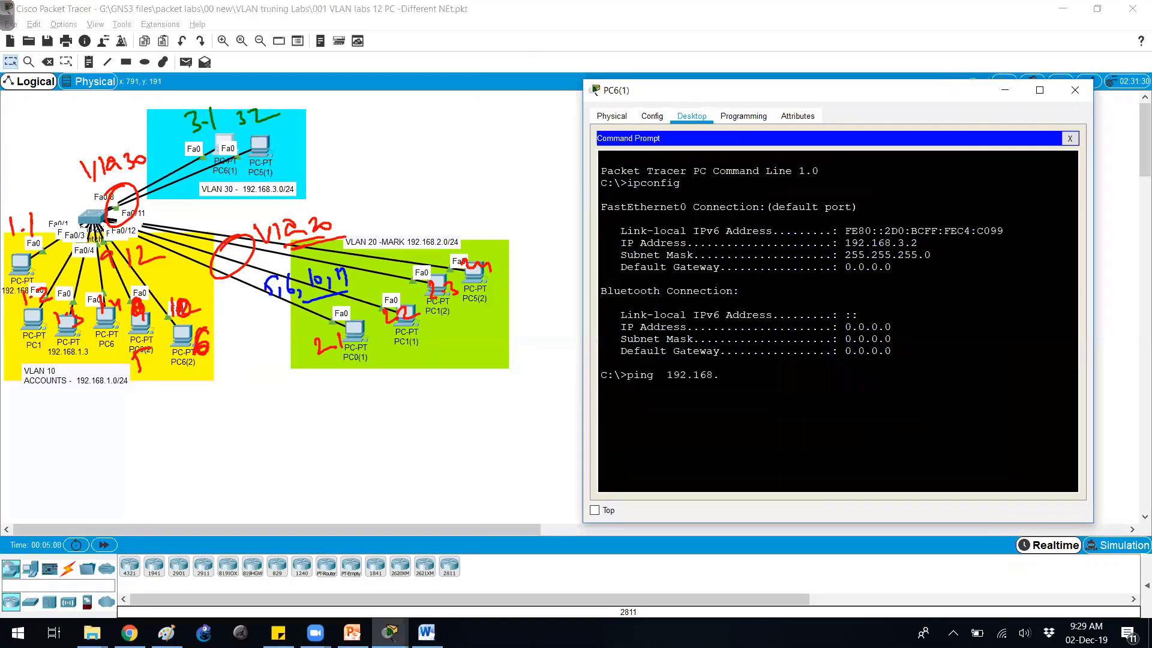
pyautogui.write('ping  192.168.3.1')
pyautogui.press('Return')
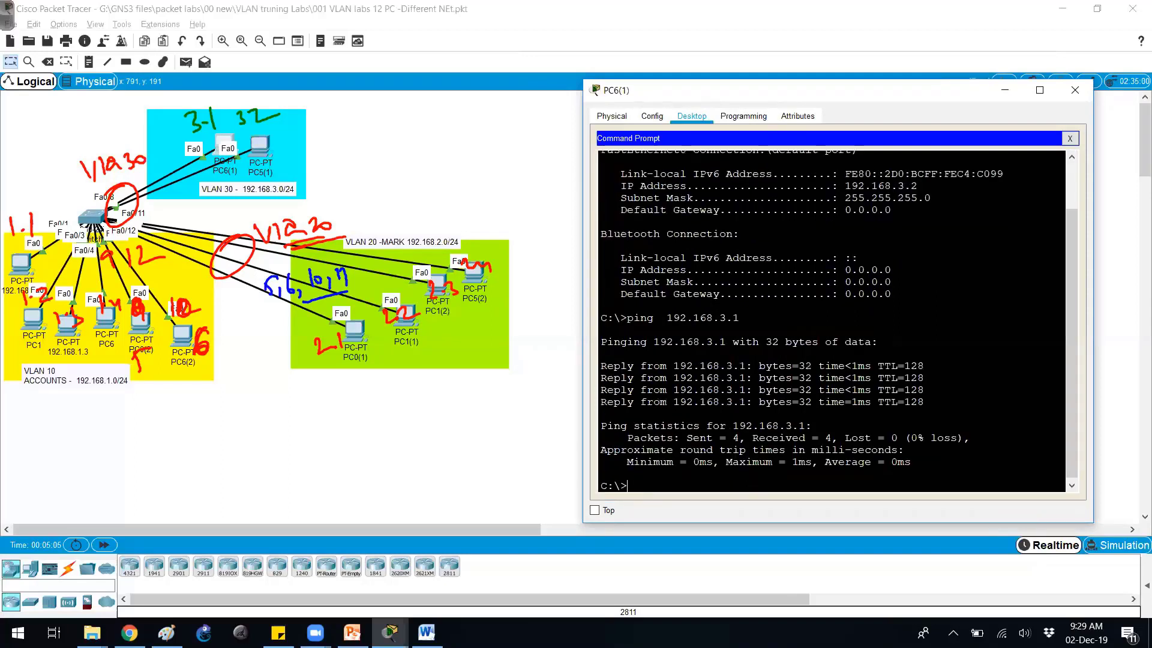
# Ping 192.168.1.1 in VLAN 10 from the VLAN 30 PC PC6(1).
pyautogui.write('ping  192.168.1.1')
pyautogui.press('Return')
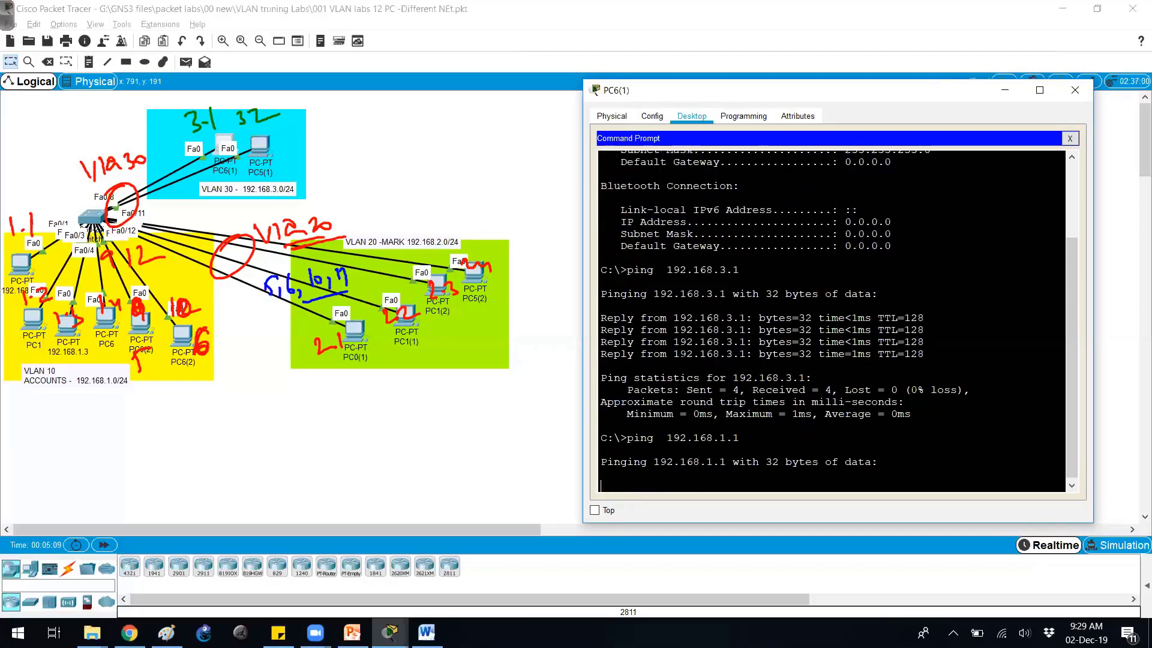
# Clear the annotations, and write and circle 3.2 in green above PC5(1) and 1.1 in red below VLAN 10.
pyautogui.hotkey('ctrl', 'shift', '7')
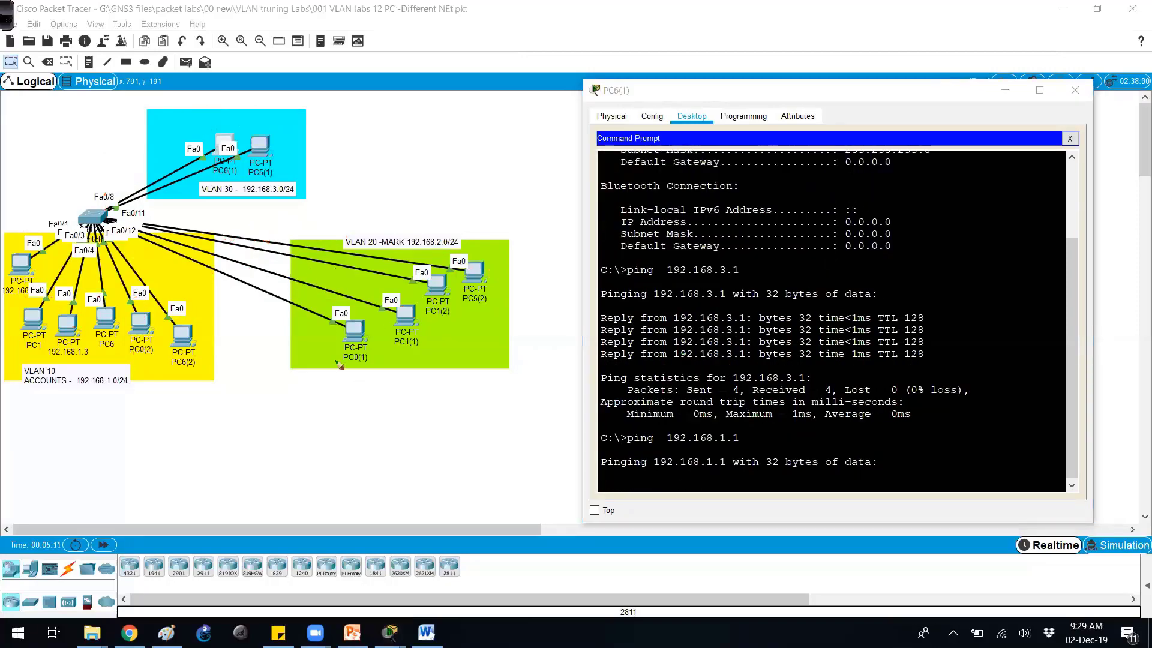
pyautogui.moveTo(250, 108); pyautogui.dragTo(250, 124)
pyautogui.click(267, 122)
pyautogui.moveTo(274, 112)
pyautogui.mouseDown()
pyautogui.moveTo(292, 122)
pyautogui.moveTo(258, 93)
pyautogui.mouseUp()
pyautogui.moveTo(45, 399); pyautogui.dragTo(46, 421)
pyautogui.moveTo(53, 410); pyautogui.dragTo(67, 419)
pyautogui.moveTo(60, 384); pyautogui.dragTo(57, 385)
# Draw a red arrow path from PC5(1) to the 1.1 mark and cross it out near PC6(2).
pyautogui.moveTo(271, 140); pyautogui.dragTo(66, 381)
pyautogui.moveTo(172, 346)
pyautogui.mouseDown()
pyautogui.moveTo(193, 374)
pyautogui.moveTo(173, 375)
pyautogui.mouseUp()
pyautogui.moveTo(72, 373); pyautogui.dragTo(68, 390)
# Write "different VLAN's" in red below the topology as reason 1, and add circled green list numbers 1 and 2.
pyautogui.moveTo(192, 414)
pyautogui.mouseDown()
pyautogui.moveTo(251, 414)
pyautogui.moveTo(313, 395)
pyautogui.moveTo(330, 412)
pyautogui.mouseUp()
pyautogui.moveTo(333, 414)
pyautogui.mouseDown()
pyautogui.moveTo(341, 395)
pyautogui.moveTo(349, 414)
pyautogui.moveTo(370, 396)
pyautogui.mouseUp()
pyautogui.moveTo(382, 399); pyautogui.dragTo(371, 412)
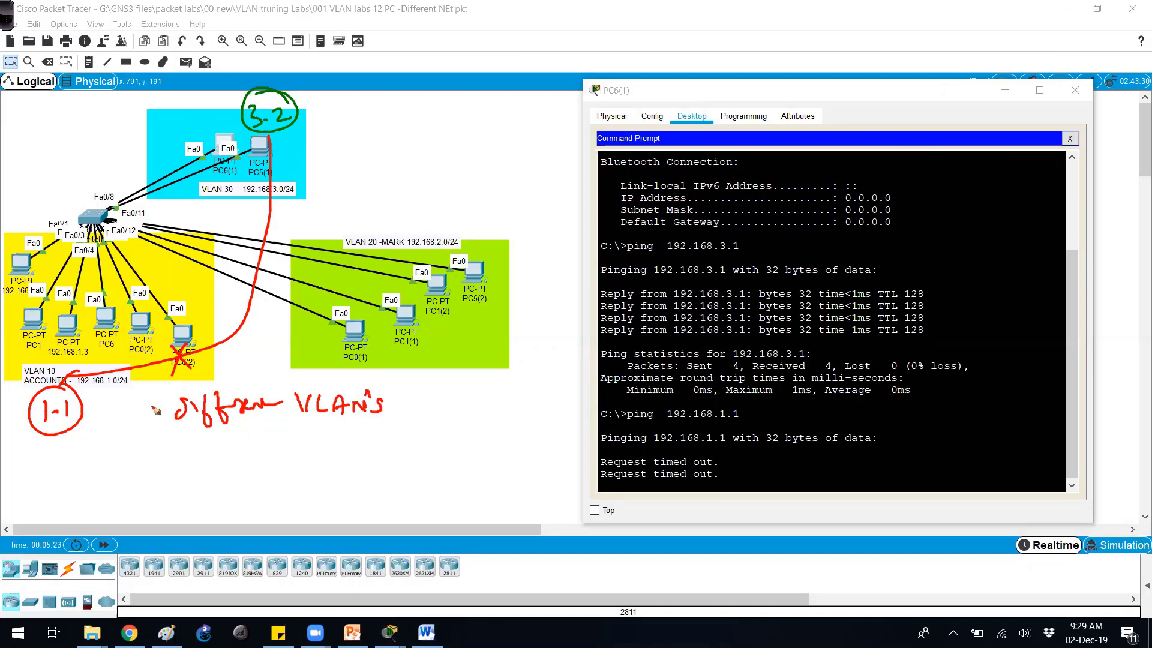
pyautogui.press('g')
pyautogui.moveTo(151, 398); pyautogui.dragTo(151, 413)
pyautogui.moveTo(148, 392); pyautogui.dragTo(151, 392)
pyautogui.moveTo(148, 435); pyautogui.dragTo(154, 436)
pyautogui.moveTo(145, 448); pyautogui.dragTo(156, 463)
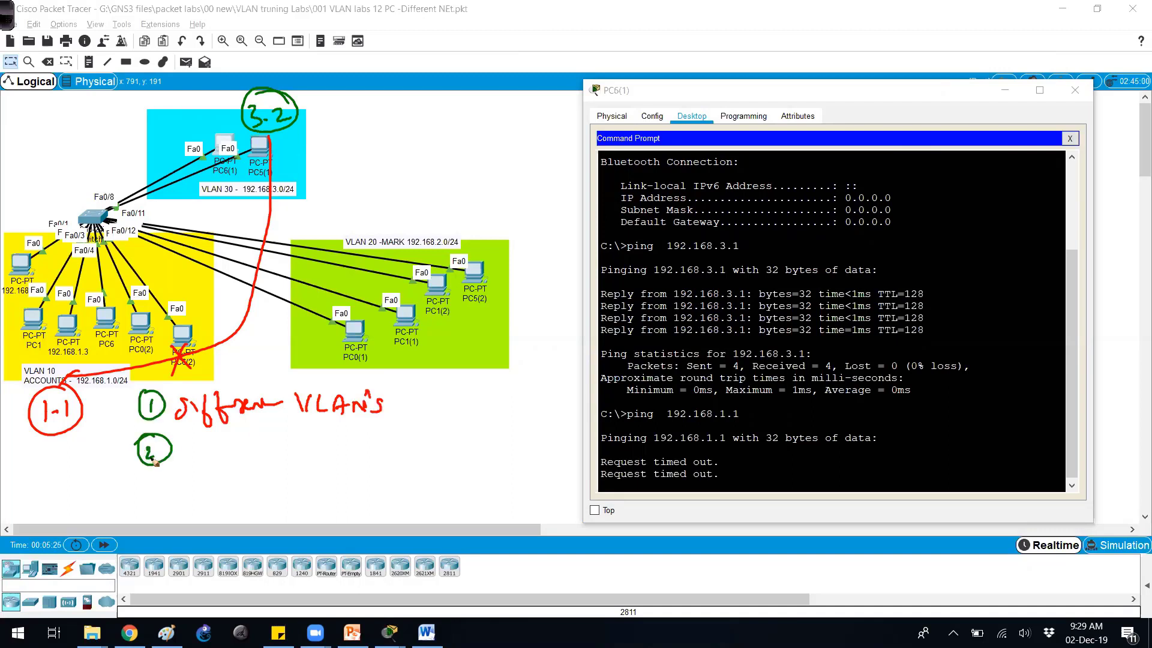
# Write "different subnets" in black as reason 2, tick the VLANs reason and draw an arrow after the subnets reason.
pyautogui.press('b')
pyautogui.moveTo(170, 344)
pyautogui.mouseDown()
pyautogui.moveTo(190, 367)
pyautogui.moveTo(174, 369)
pyautogui.mouseUp()
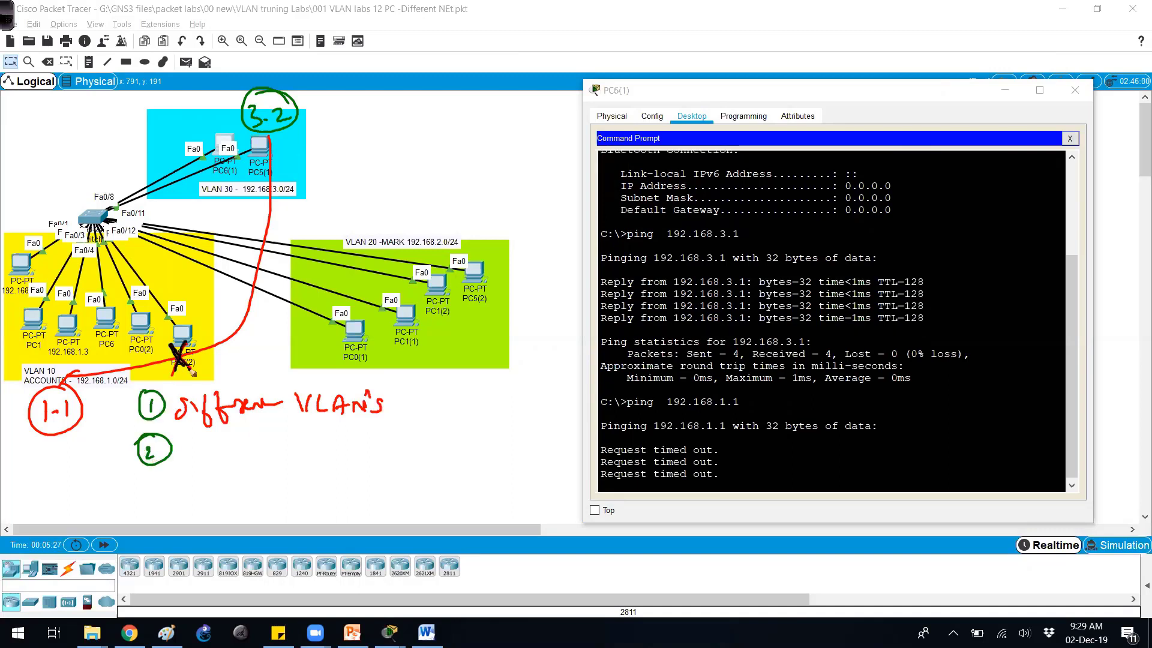
pyautogui.moveTo(207, 446)
pyautogui.mouseDown()
pyautogui.moveTo(191, 456)
pyautogui.moveTo(232, 461)
pyautogui.moveTo(384, 441)
pyautogui.mouseUp()
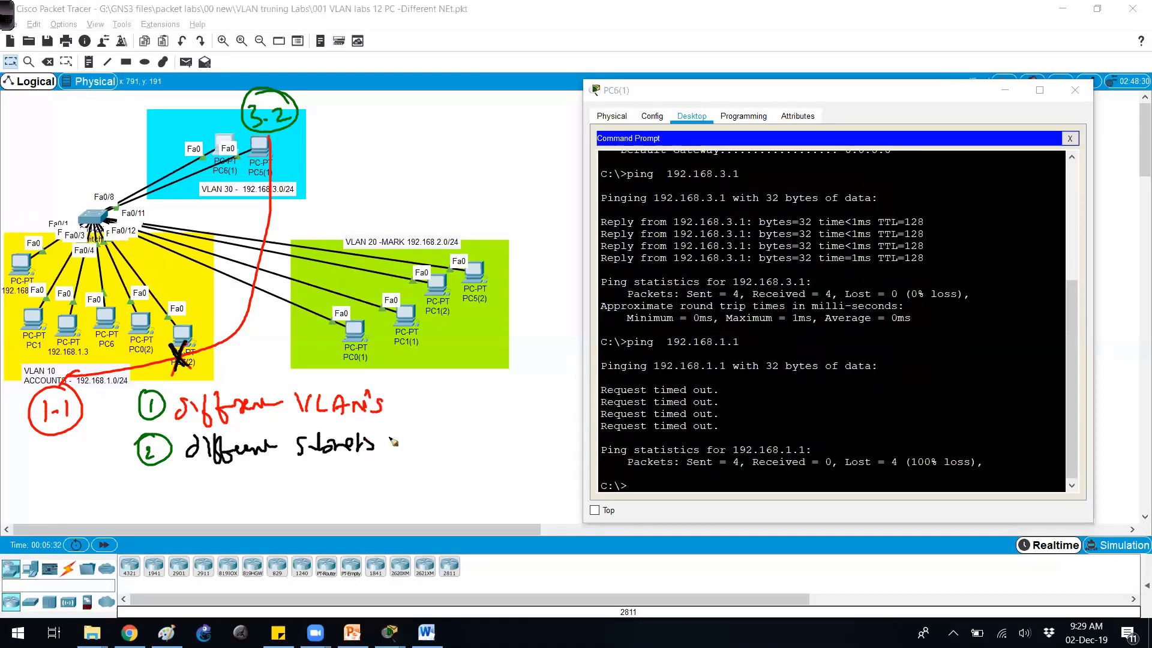
pyautogui.moveTo(295, 422)
pyautogui.mouseDown()
pyautogui.moveTo(384, 422)
pyautogui.moveTo(477, 396)
pyautogui.mouseUp()
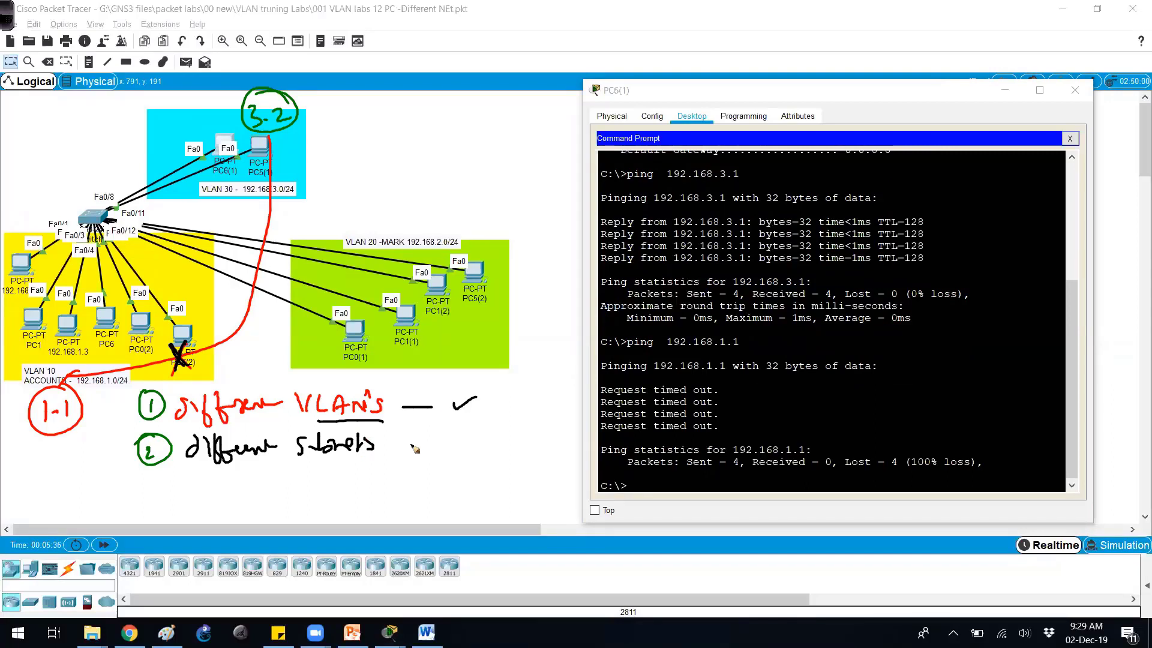
pyautogui.moveTo(405, 442)
pyautogui.mouseDown()
pyautogui.moveTo(442, 438)
pyautogui.moveTo(424, 444)
pyautogui.mouseUp()
# Circle the 3.2 and 1.1 marks in black, and put a circled X on the path between them.
pyautogui.moveTo(290, 143)
pyautogui.mouseDown()
pyautogui.moveTo(254, 89)
pyautogui.moveTo(237, 108)
pyautogui.mouseUp()
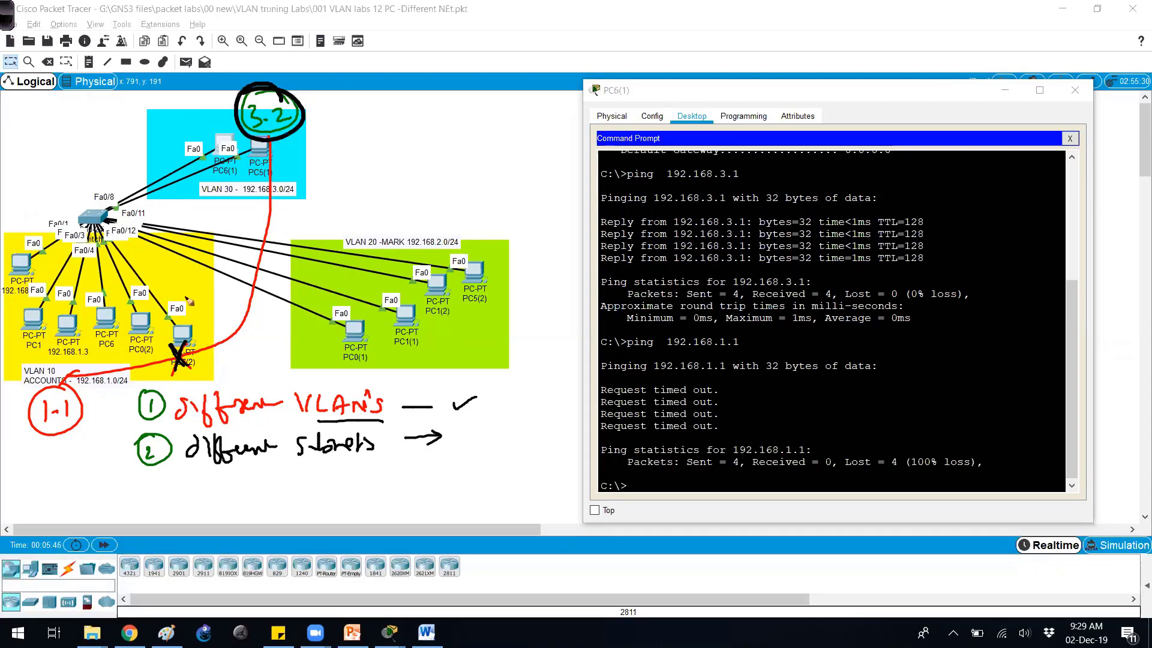
pyautogui.moveTo(76, 387); pyautogui.dragTo(50, 396)
pyautogui.moveTo(247, 265)
pyautogui.mouseDown()
pyautogui.moveTo(217, 300)
pyautogui.moveTo(255, 267)
pyautogui.mouseUp()
pyautogui.moveTo(228, 269); pyautogui.dragTo(247, 294)
# Write "Routing" in black beside the path, underline and circle it, and draw an arrow leading away from it.
pyautogui.moveTo(279, 228)
pyautogui.mouseDown()
pyautogui.moveTo(281, 259)
pyautogui.moveTo(358, 234)
pyautogui.moveTo(362, 250)
pyautogui.mouseUp()
pyautogui.moveTo(350, 217); pyautogui.dragTo(359, 216)
pyautogui.moveTo(295, 275); pyautogui.dragTo(346, 259)
pyautogui.moveTo(324, 277); pyautogui.dragTo(354, 264)
pyautogui.moveTo(323, 206)
pyautogui.mouseDown()
pyautogui.moveTo(346, 286)
pyautogui.moveTo(382, 243)
pyautogui.mouseUp()
pyautogui.moveTo(369, 234)
pyautogui.mouseDown()
pyautogui.moveTo(432, 213)
pyautogui.moveTo(427, 230)
pyautogui.mouseUp()
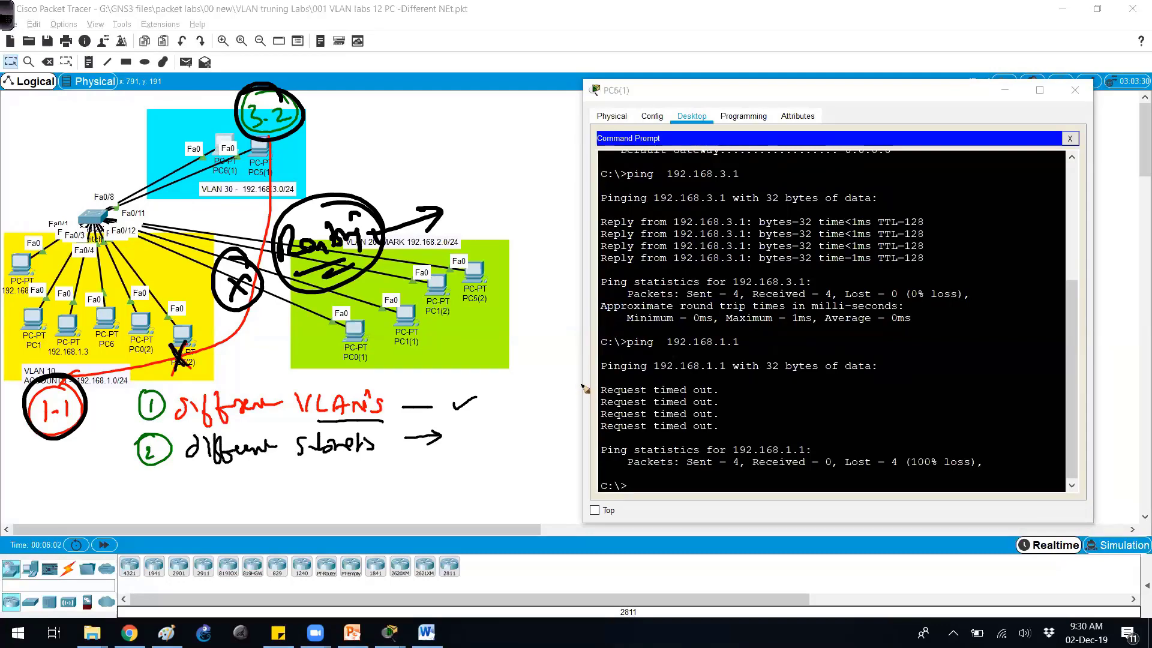
# Leave drawing mode, highlight the "Request timed out" lines of the 192.168.1.1 ping, and switch to the PowerPoint lab design slide.
pyautogui.press('Escape')
pyautogui.moveTo(687, 390); pyautogui.dragTo(721, 426)
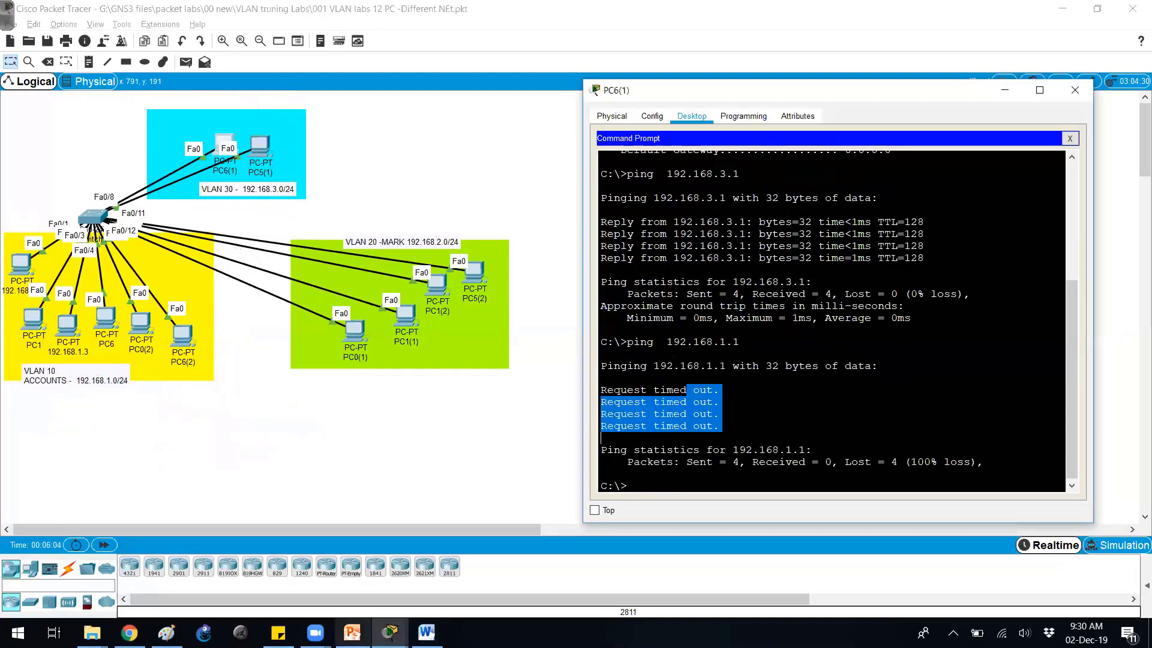
pyautogui.click(352, 633)
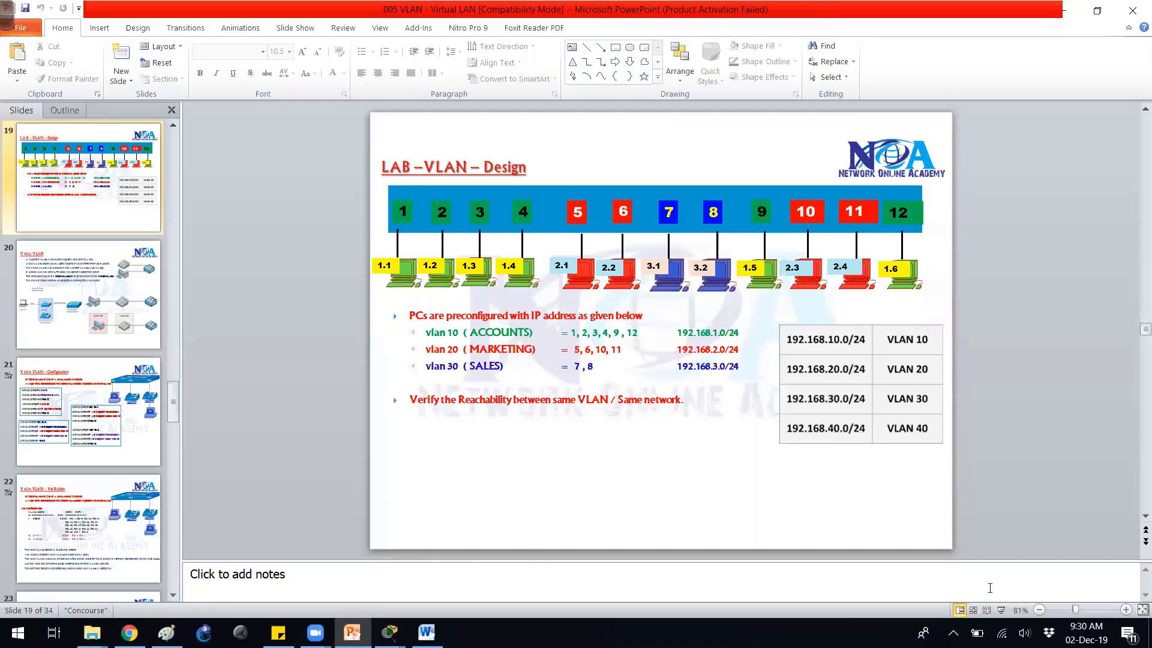